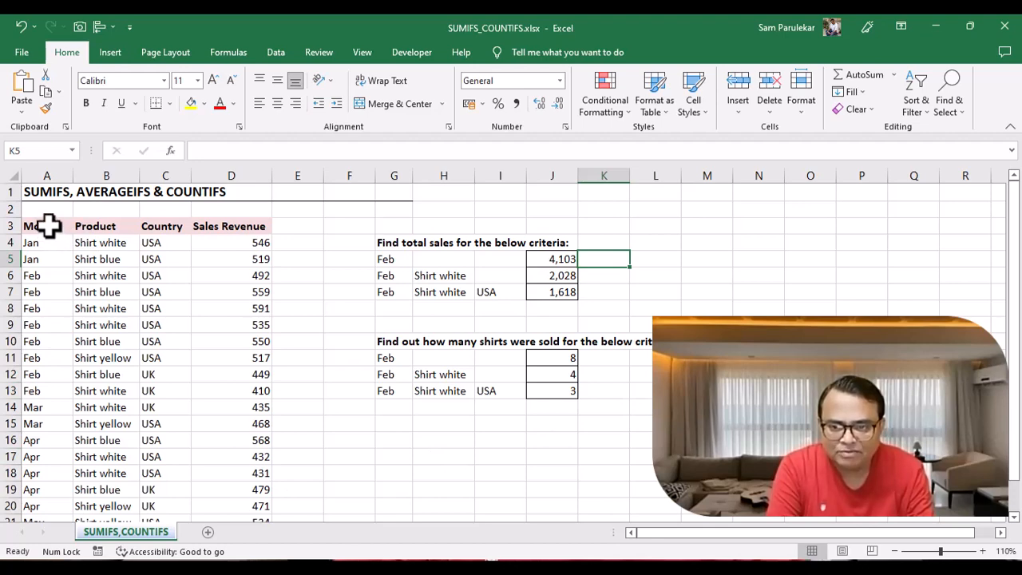
- Examine the Month, Product, Country and Sales Revenue columns and the Feb criterion for the total sales
left_click(46, 174)
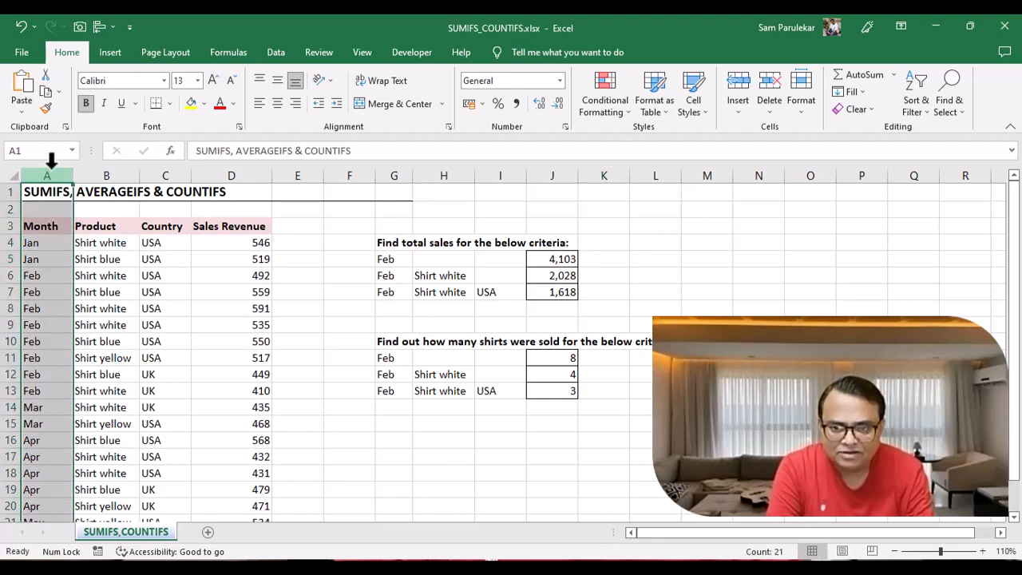
left_click(109, 174)
left_click(178, 174)
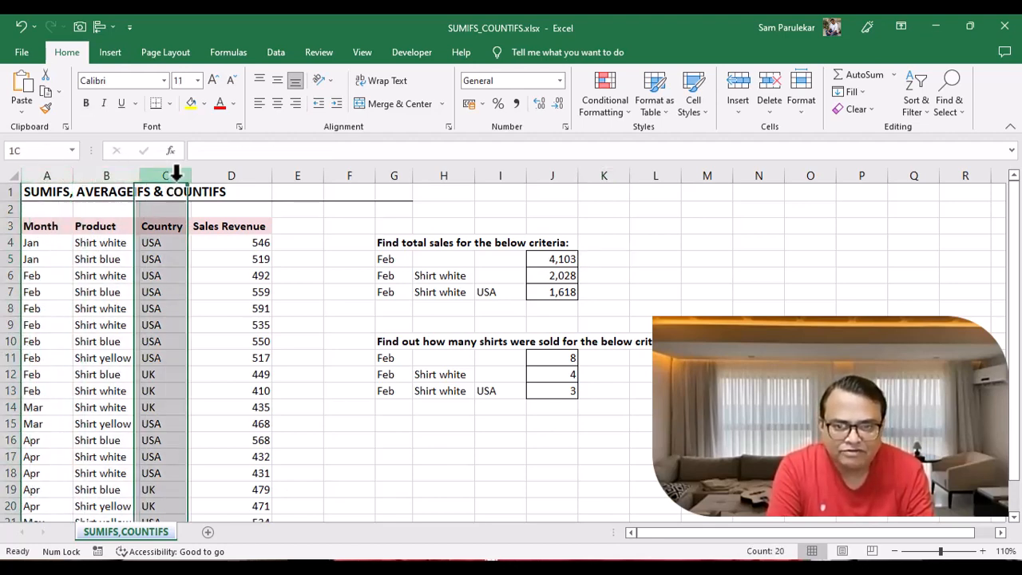
left_click(226, 174)
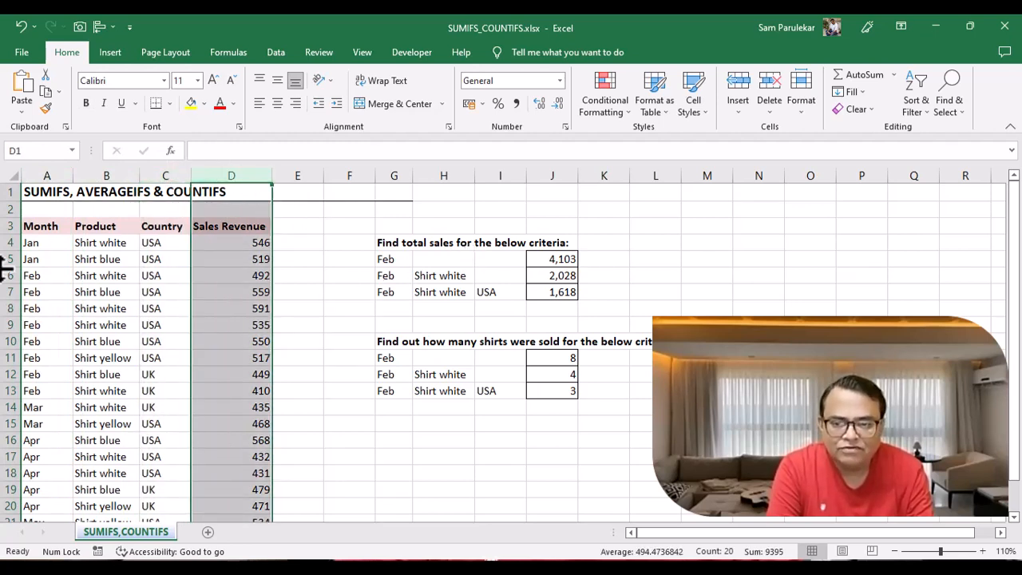
left_click(248, 245)
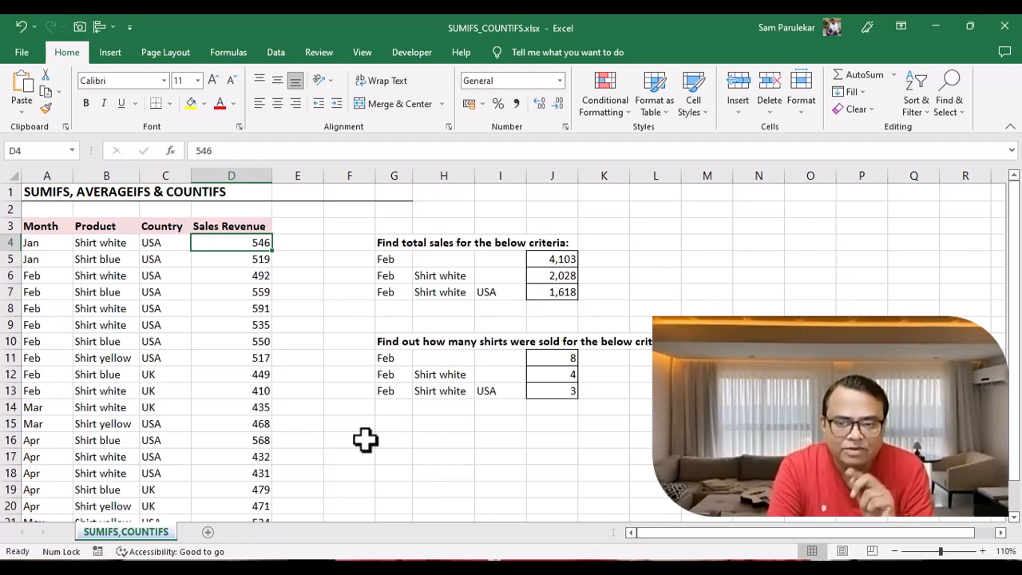
left_click(398, 256)
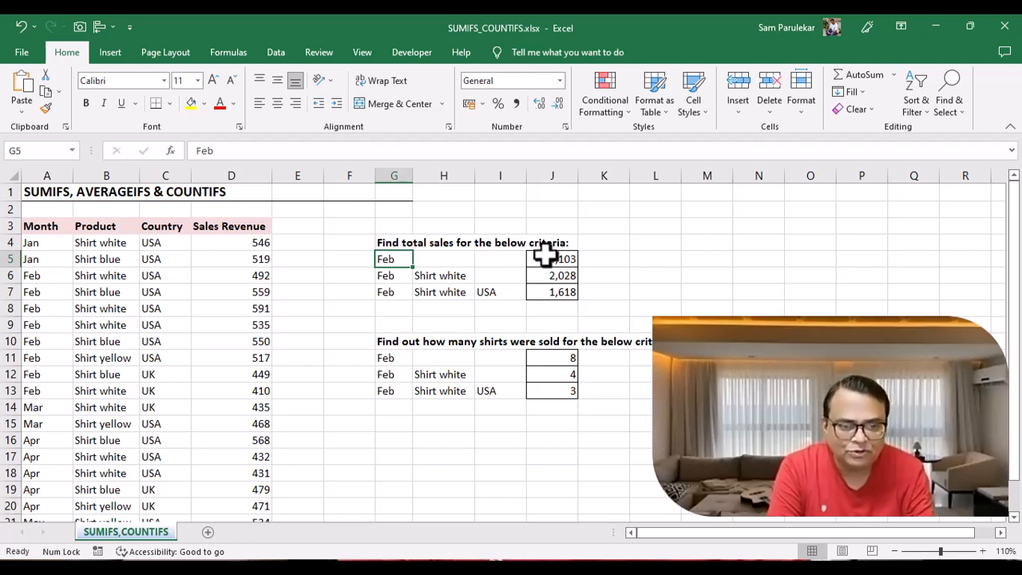
- Start a SUMIF formula in cell K5 with the Month cells A4:A22 as the range
left_click(616, 260)
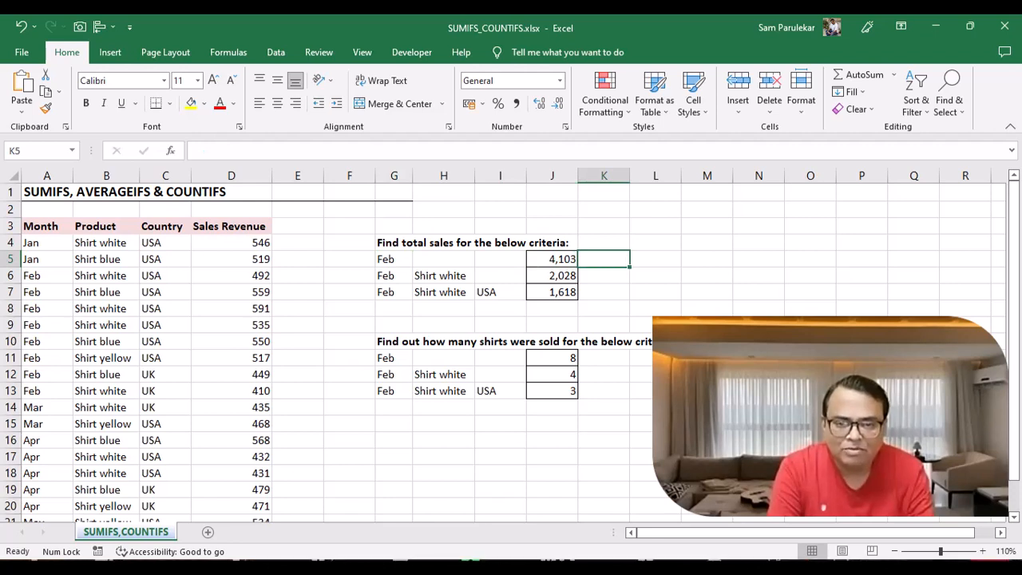
type("=")
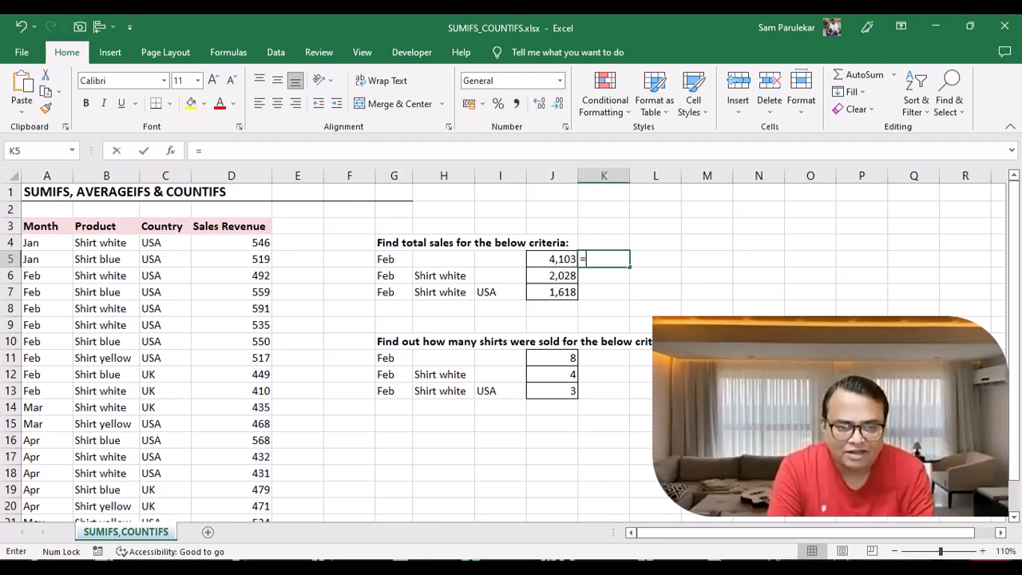
type("sumif")
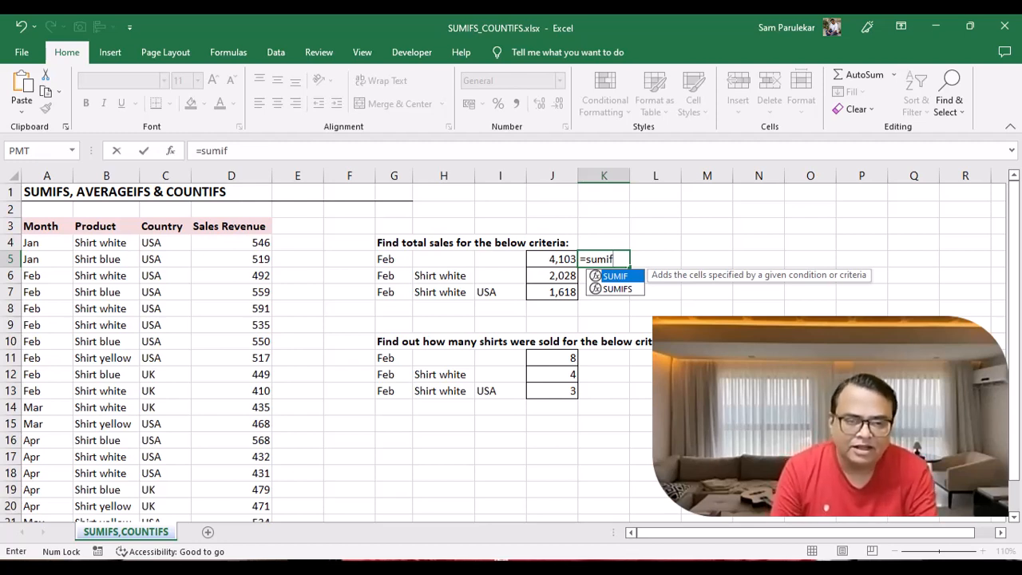
type("(")
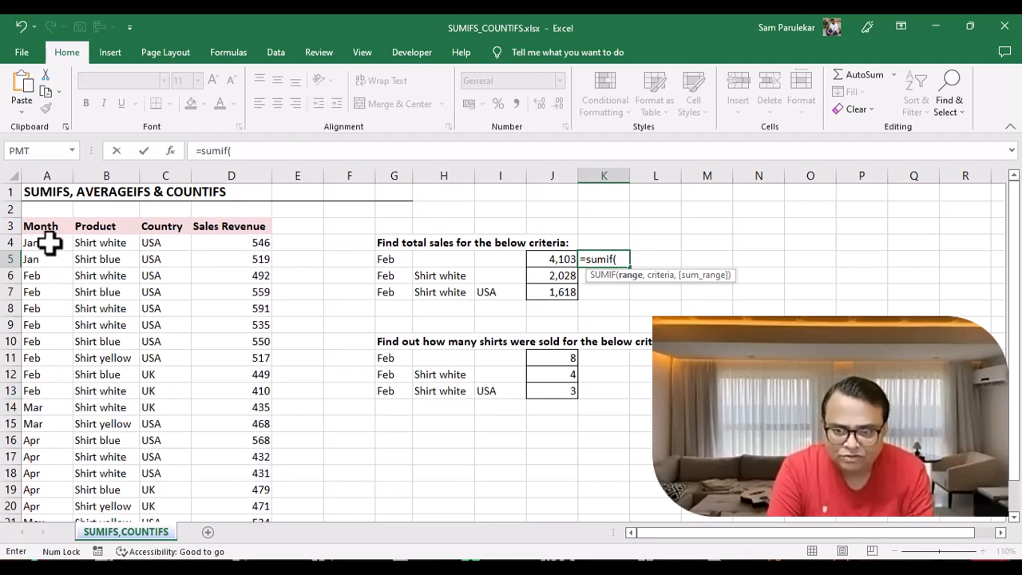
left_click(50, 245)
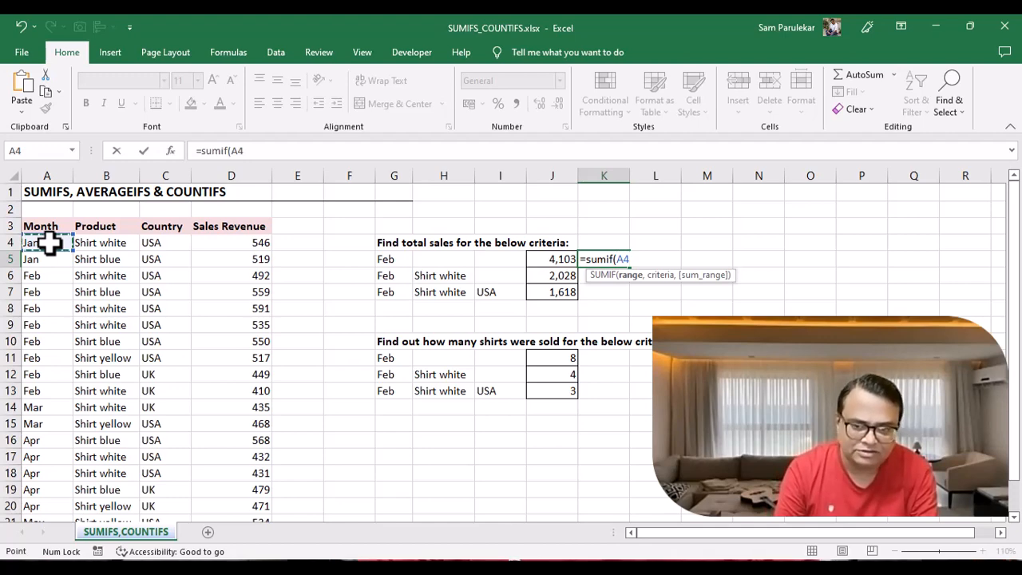
key("ctrl+shift+Down")
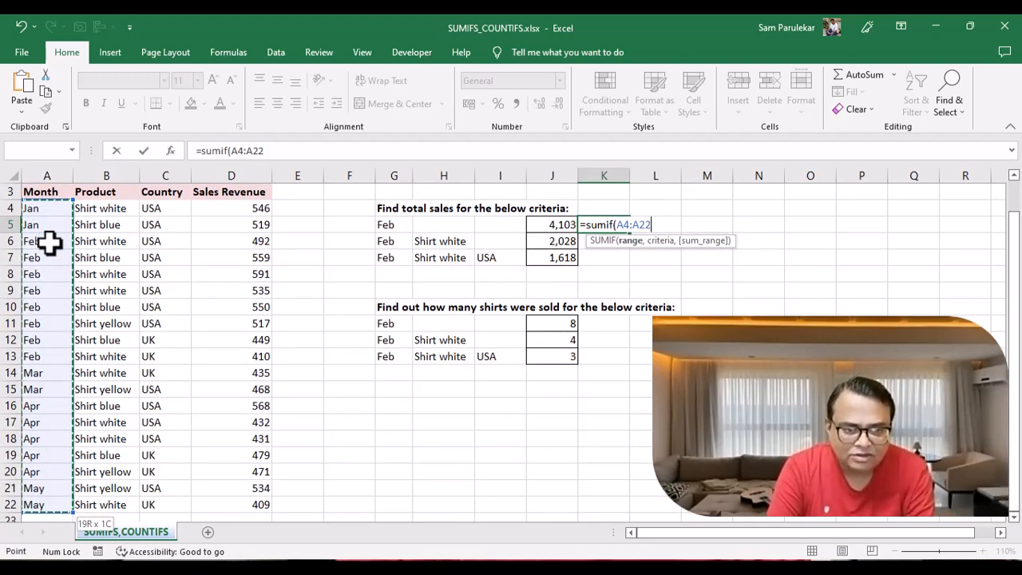
type(",")
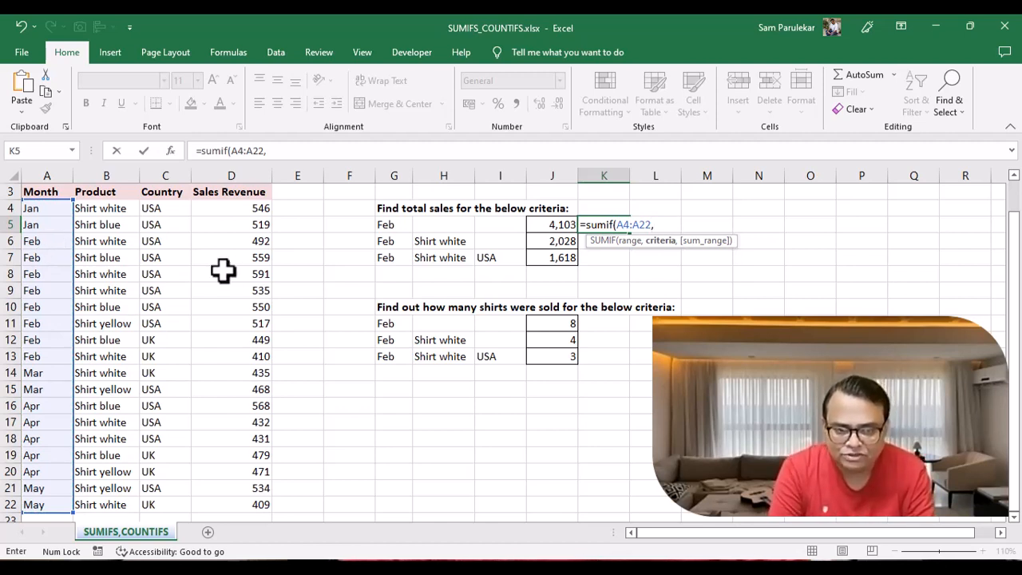
- Complete the SUMIF formula with G5 as the criteria and Sales Revenue cells D4:D22 as the sum range
left_click(395, 226)
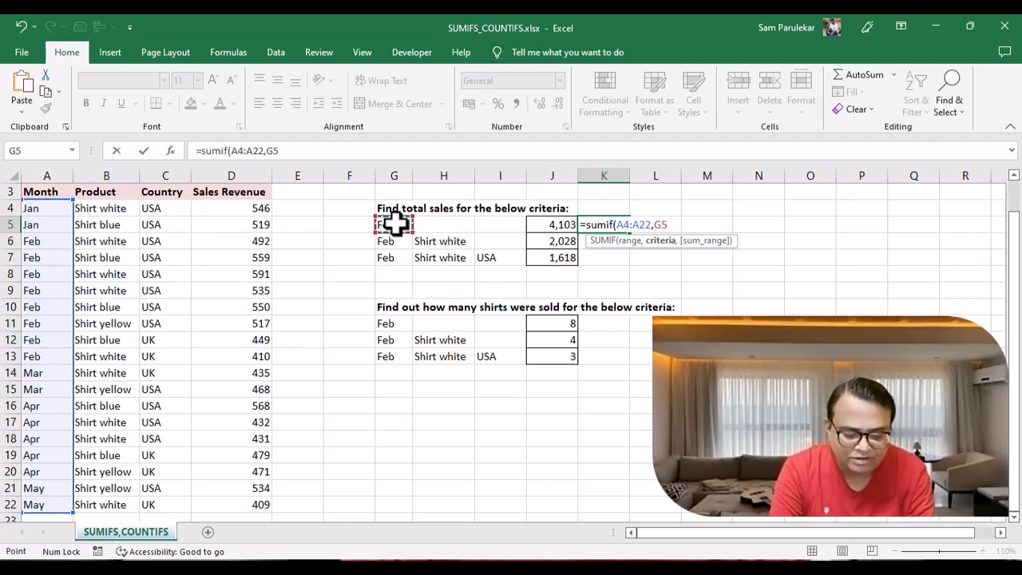
type(",")
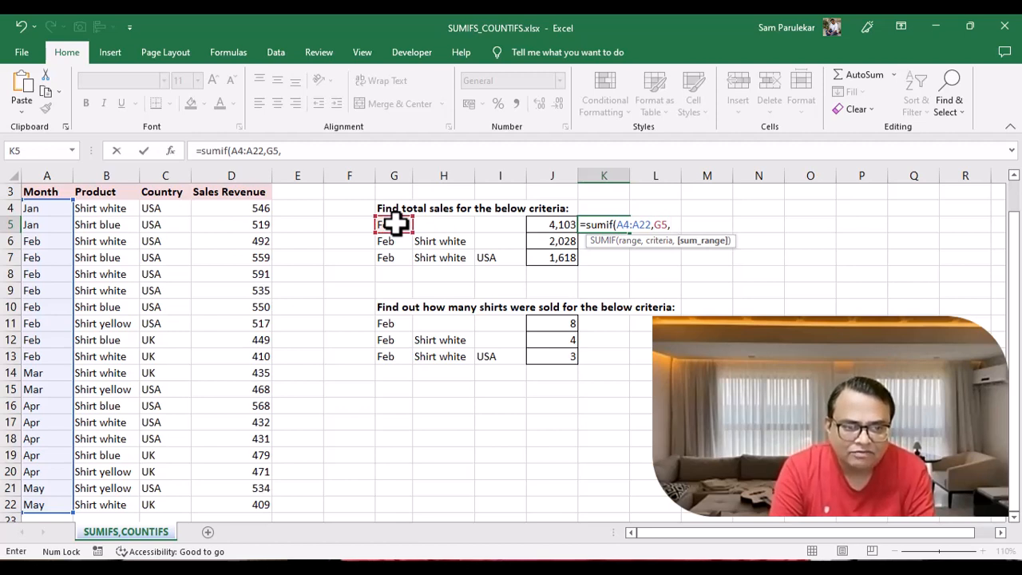
left_click(238, 207)
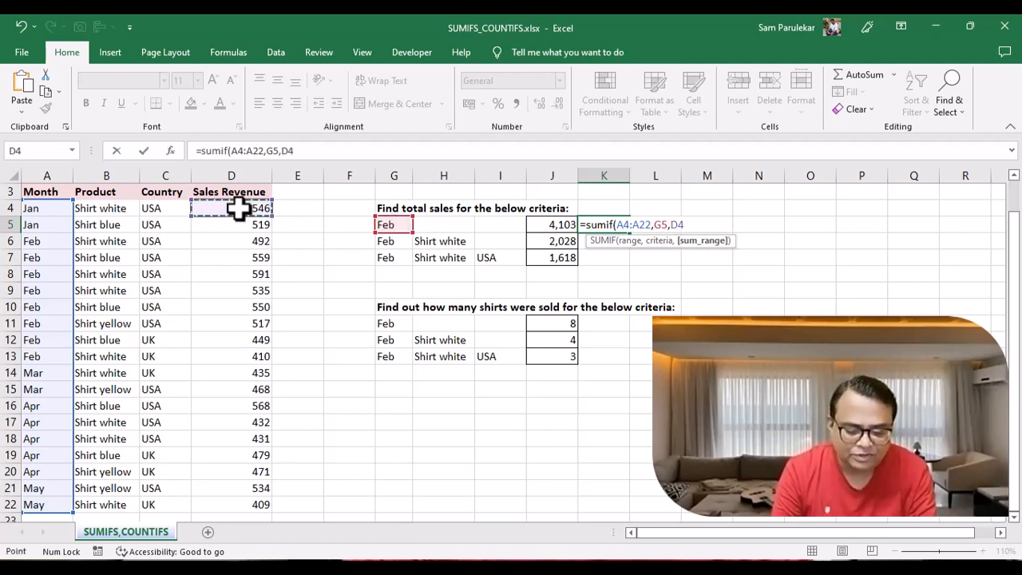
key("ctrl+shift+Down")
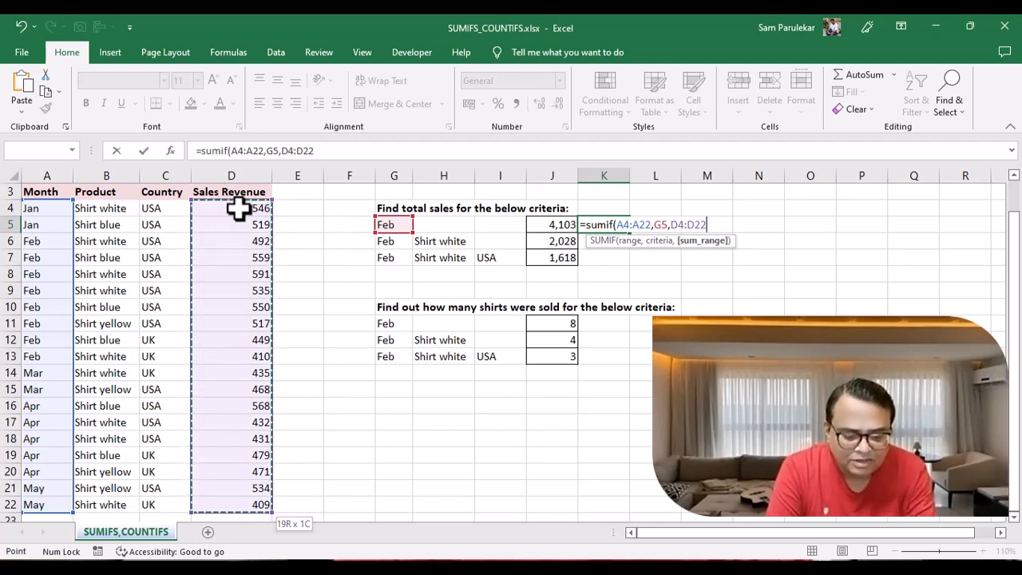
type(")")
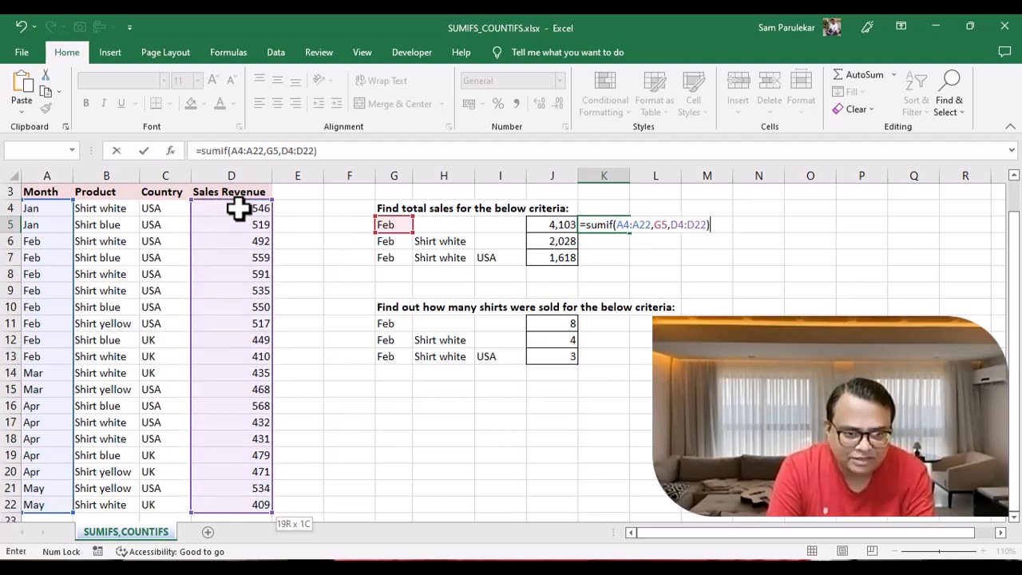
key("Return")
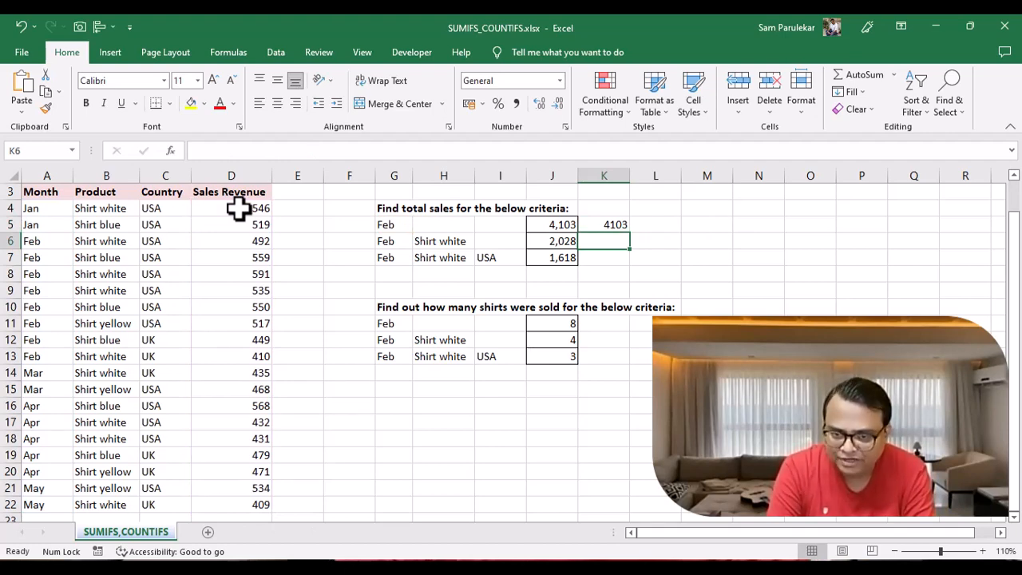
- Add filters to the sales table headers and filter the Month column to Feb only
scroll(238, 209, "up", 1)
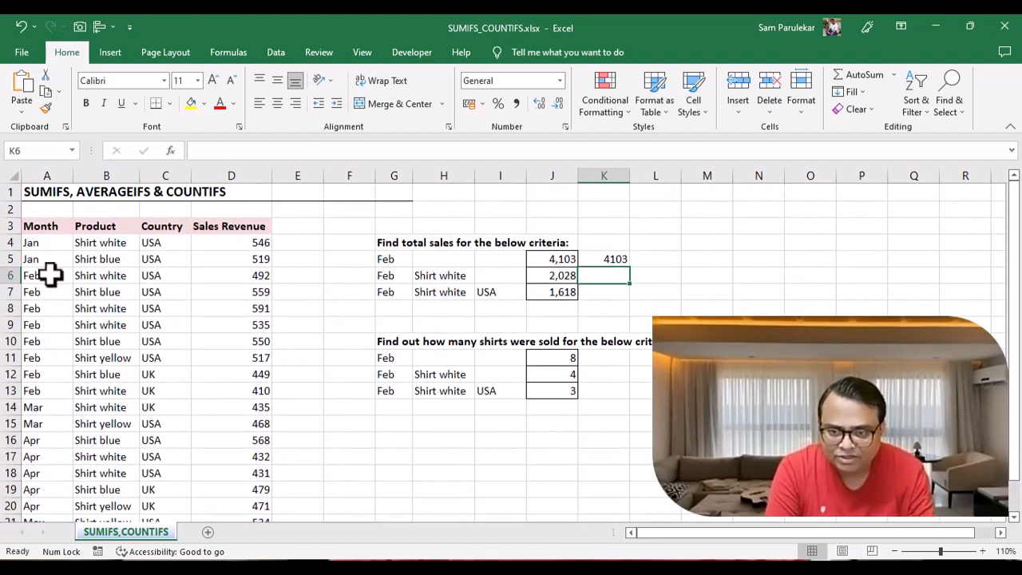
left_click(27, 226)
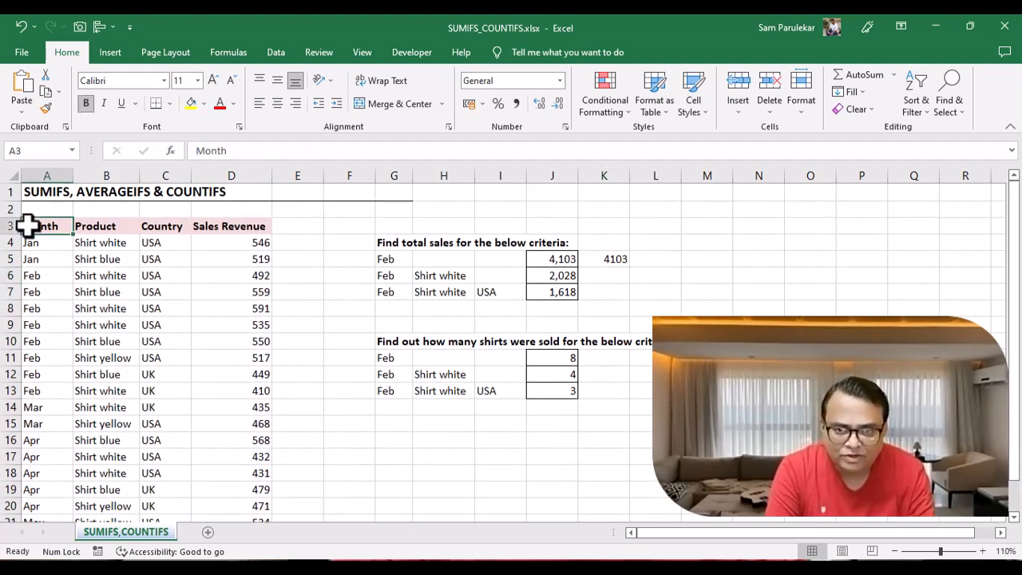
left_click(282, 50)
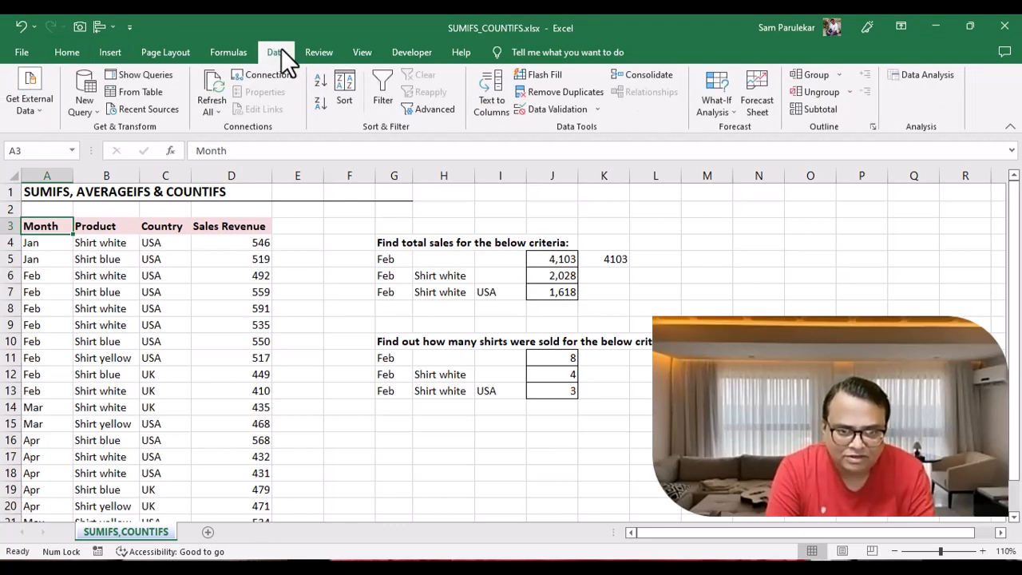
left_click(390, 82)
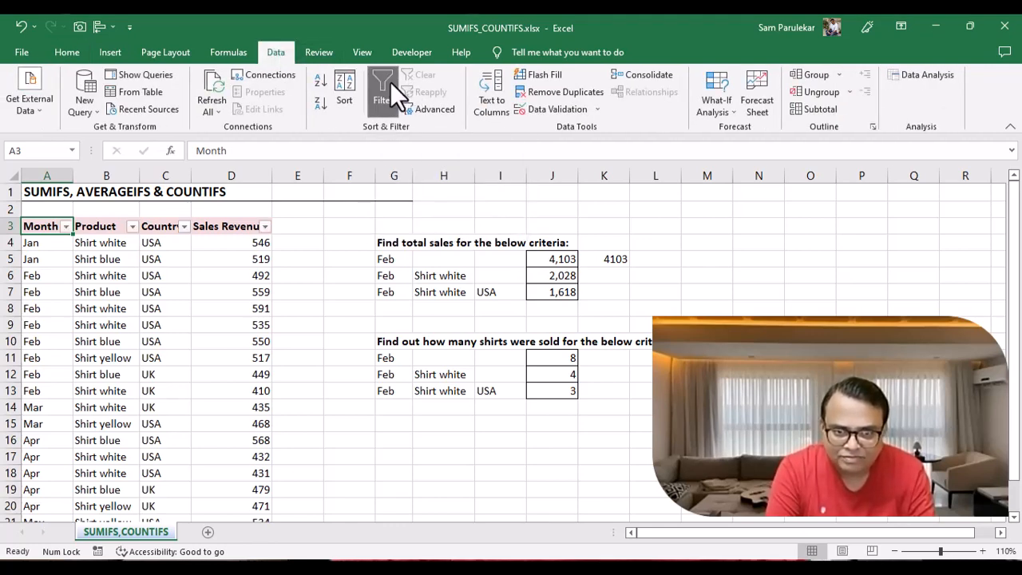
left_click(66, 227)
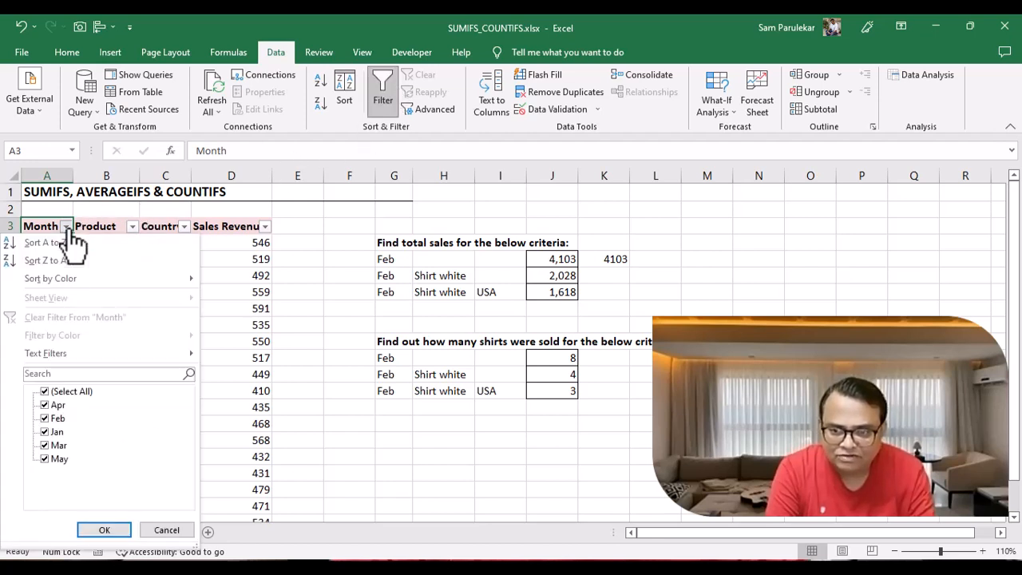
left_click(48, 392)
left_click(46, 418)
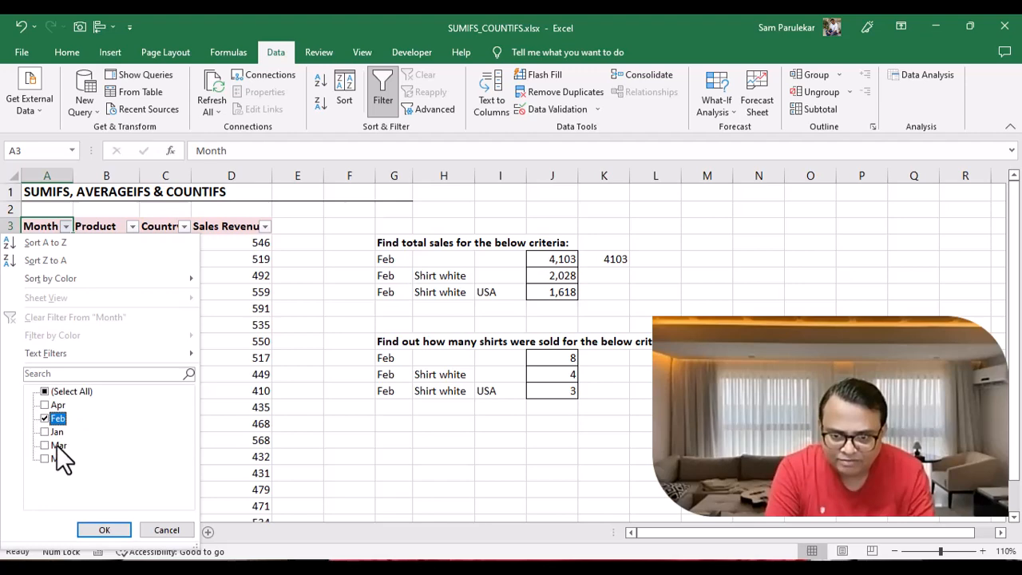
left_click(92, 530)
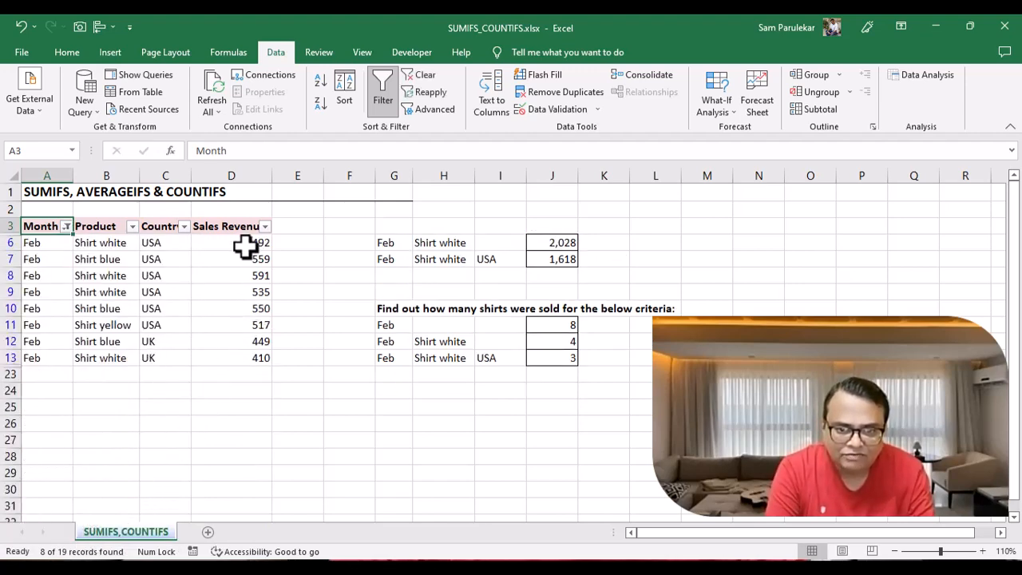
- Check the sum of the filtered Feb revenue values in column D against K5, removing the table's filter
left_click_drag(245, 244, 226, 354)
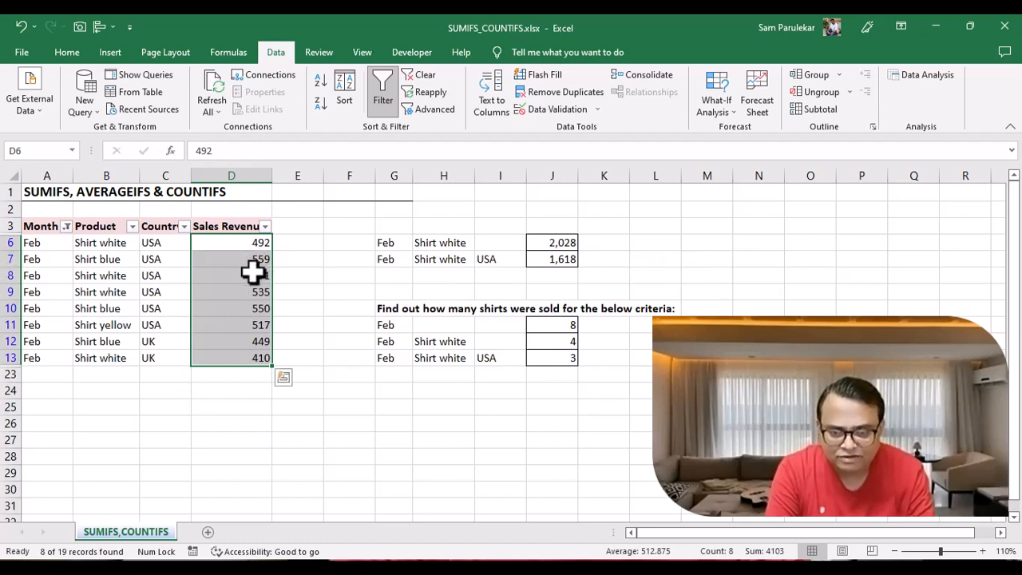
left_click(377, 85)
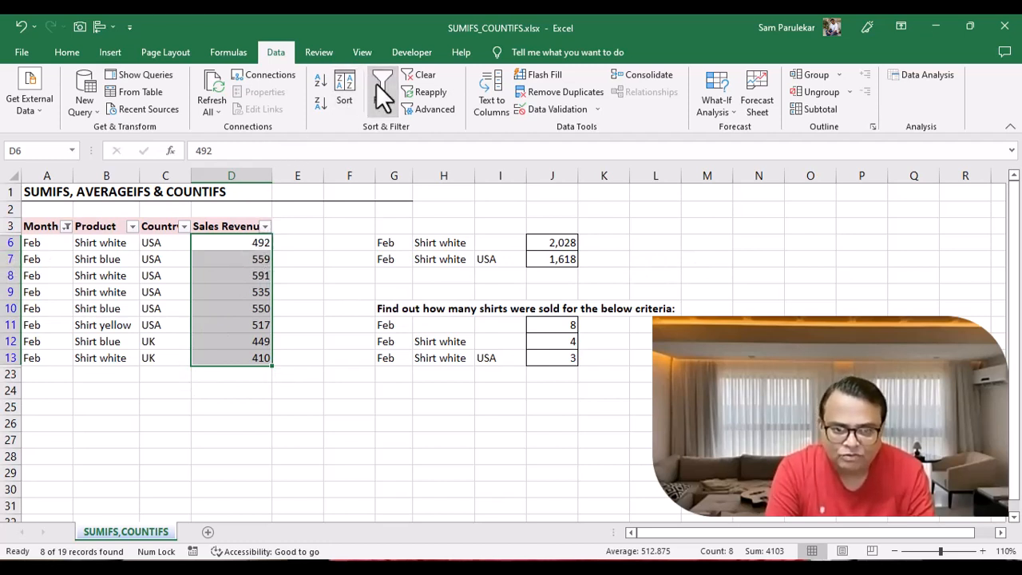
left_click(610, 259)
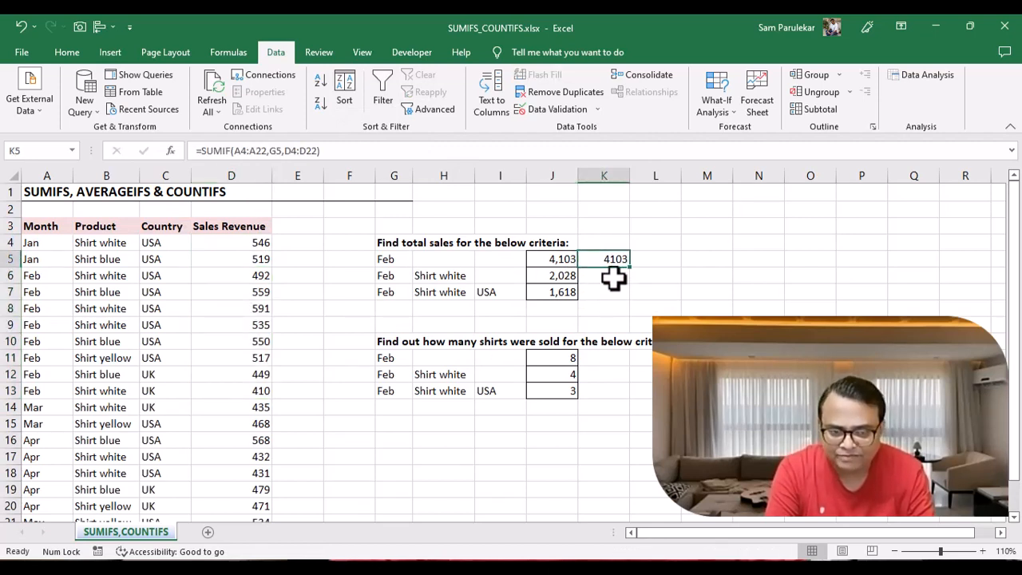
- Start a SUMIFS formula in cell K6 with Sales Revenue cells D4:D22 as the sum range
left_click(613, 277)
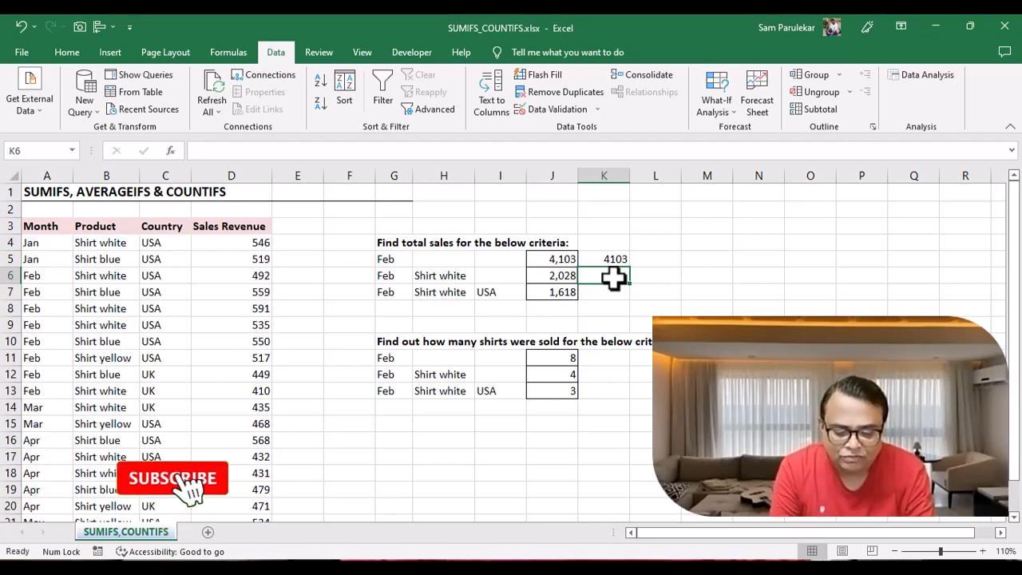
type("=sum")
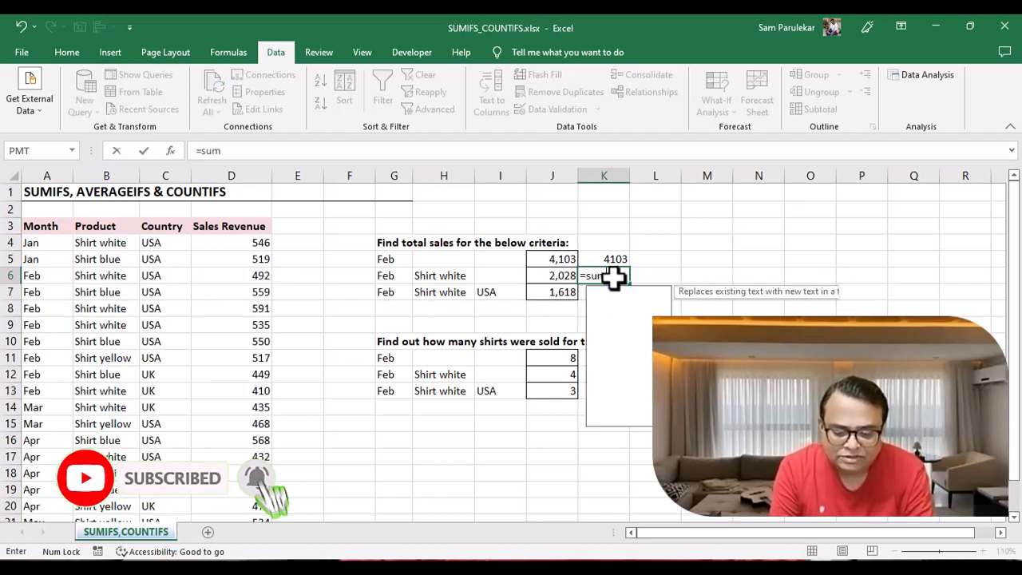
type("ifs")
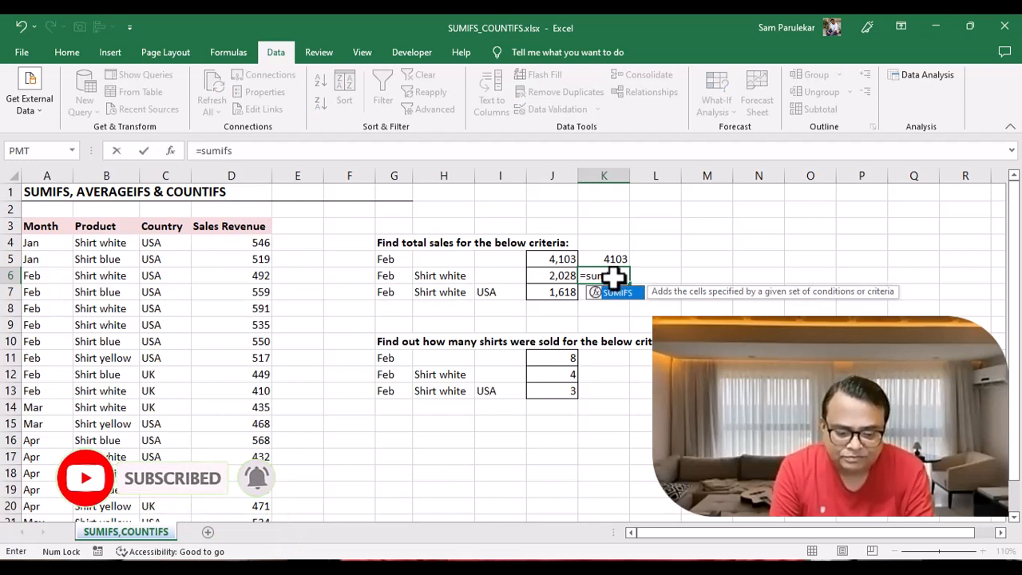
type("(")
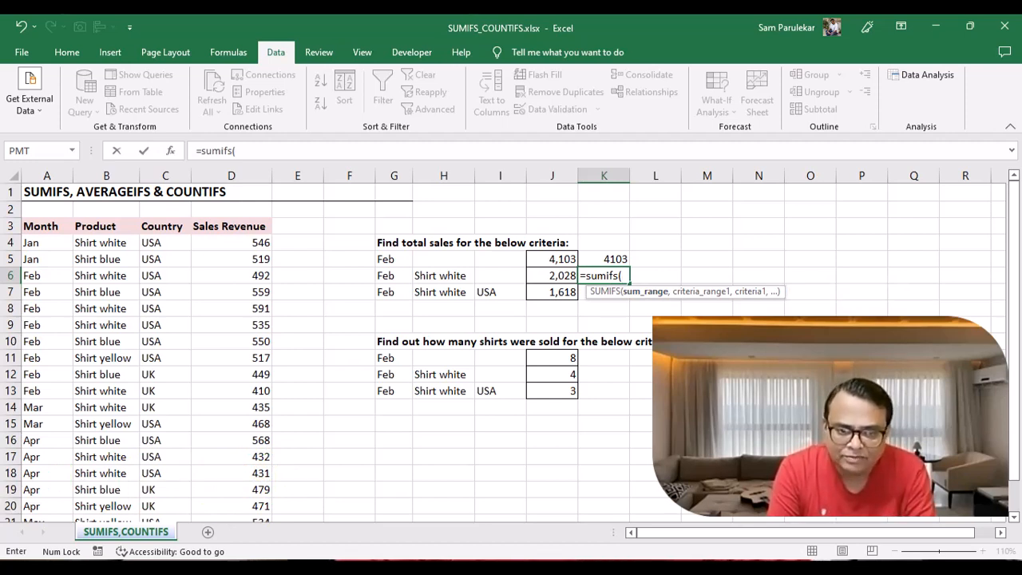
left_click(238, 242)
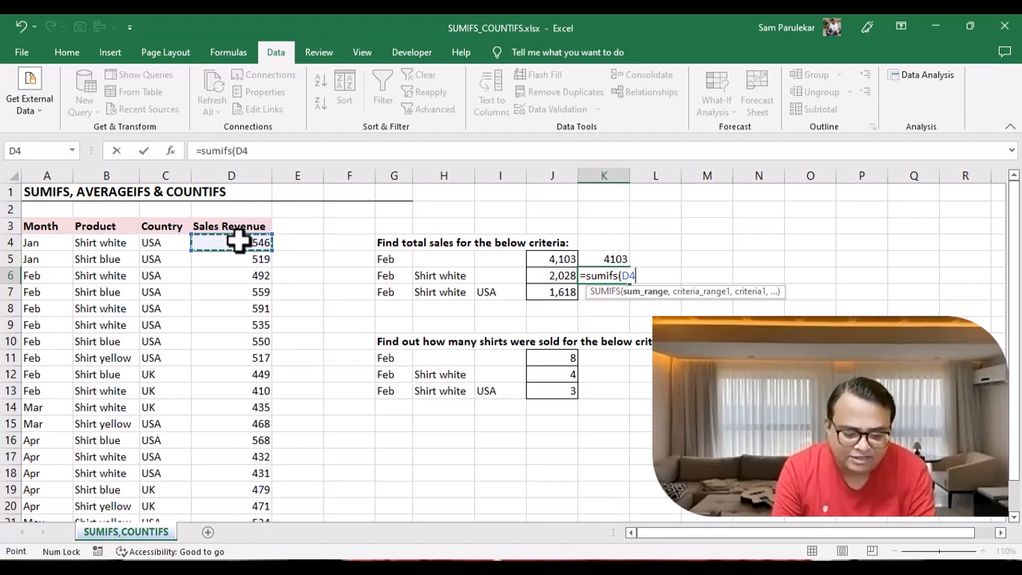
key("ctrl+shift+Down")
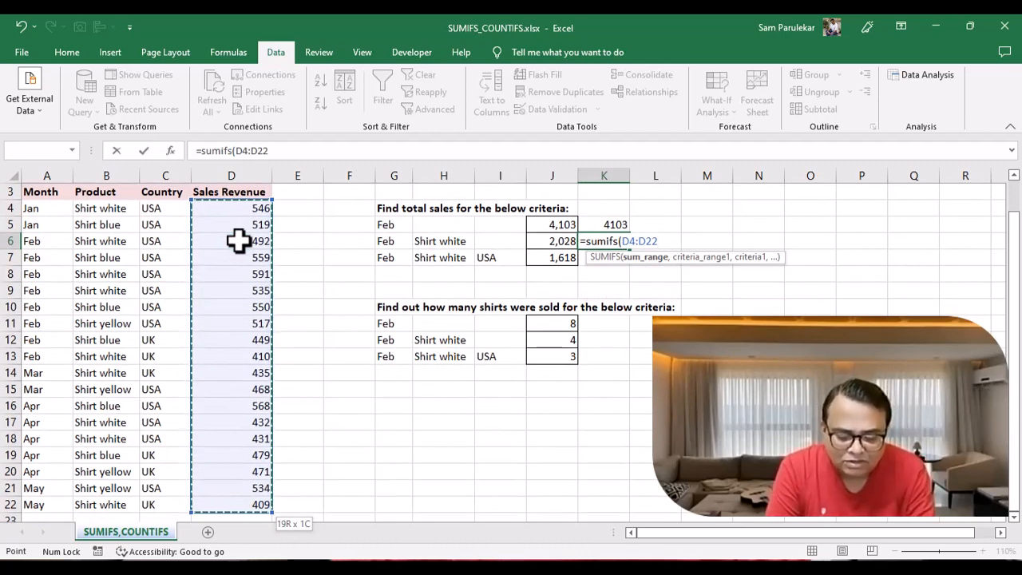
type(",")
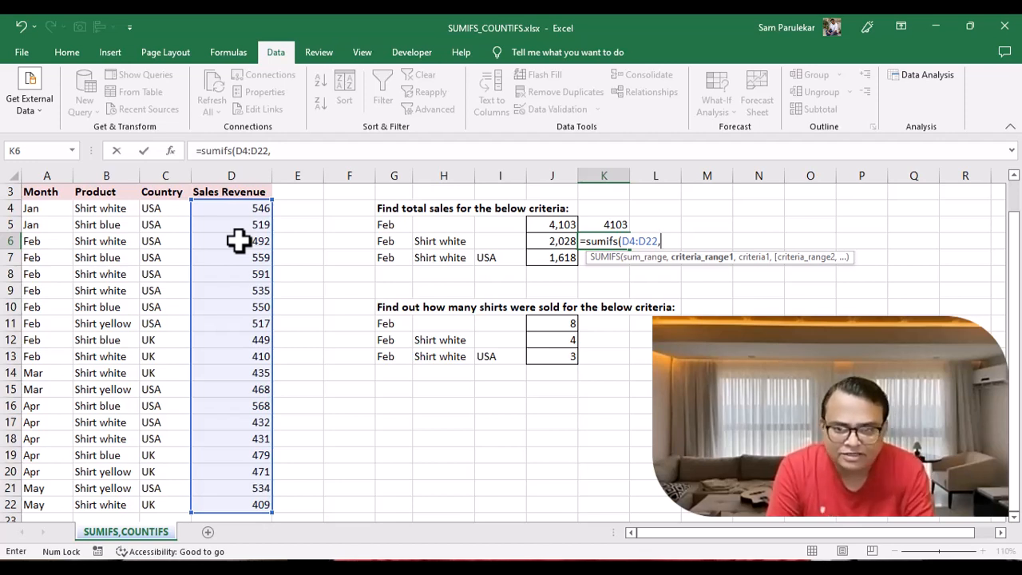
- Add the Month cells A4:A22 as the first criteria range, with G6 as its criteria
left_click(44, 211)
key("ctrl+shift+Down")
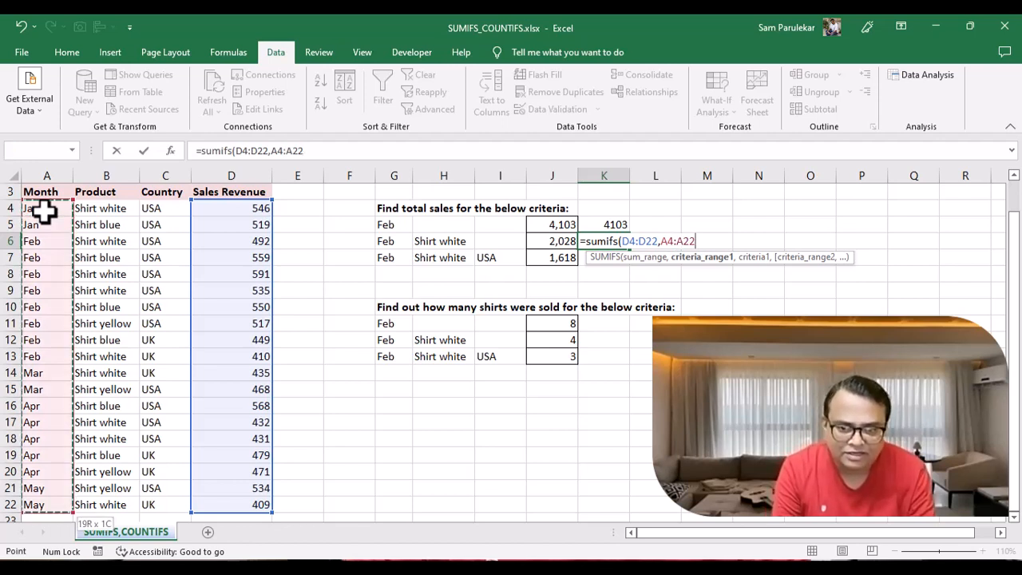
type(",")
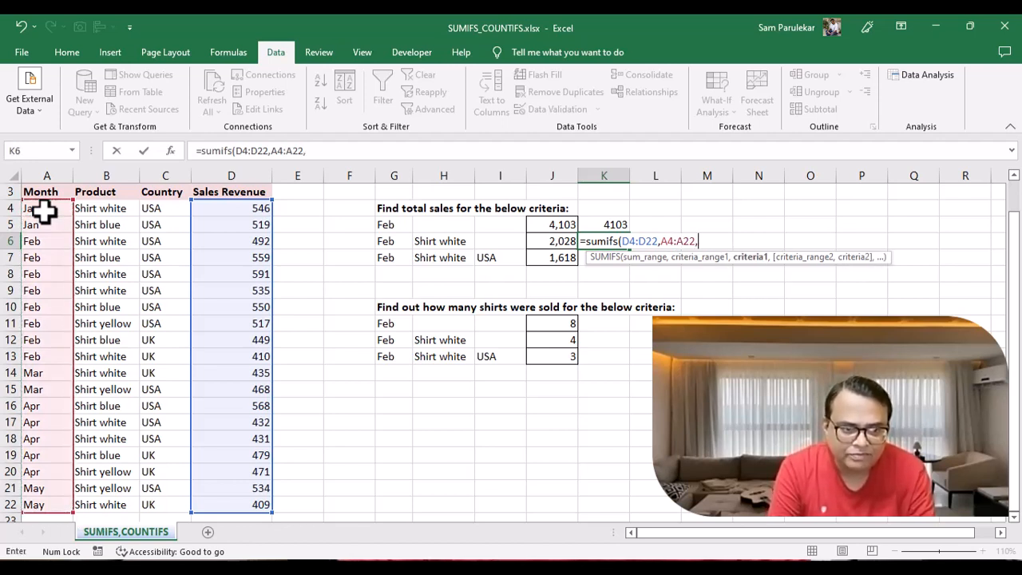
left_click(397, 244)
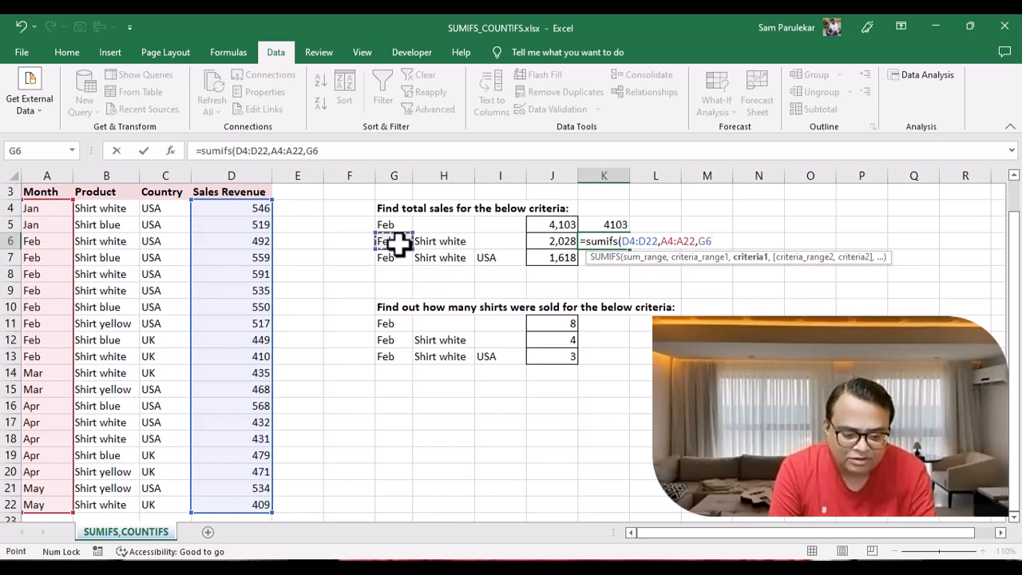
type(",")
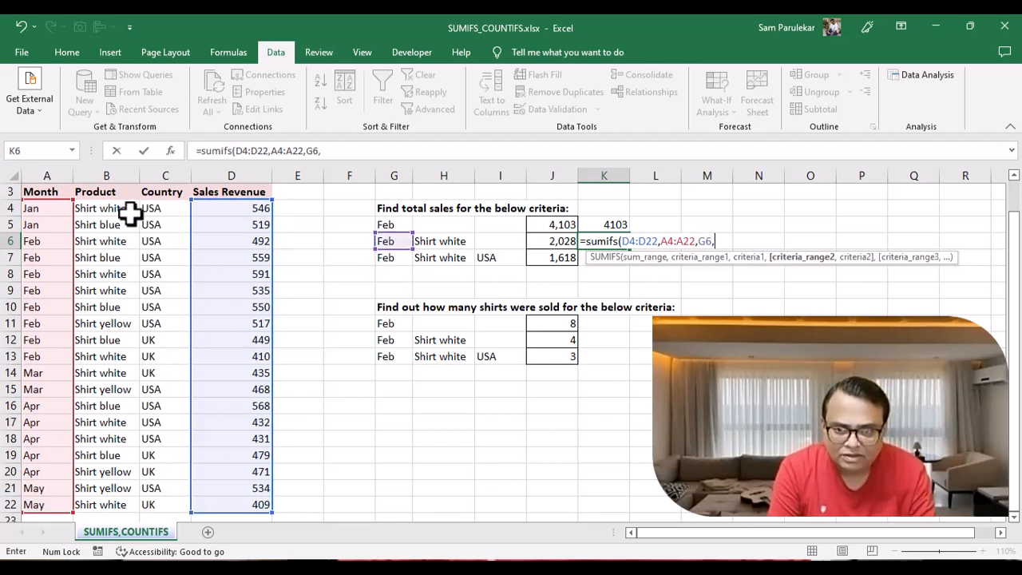
- Complete the SUMIFS formula with Product cells B4:B22 as the second criteria range and H6 as its criteria
left_click(95, 206)
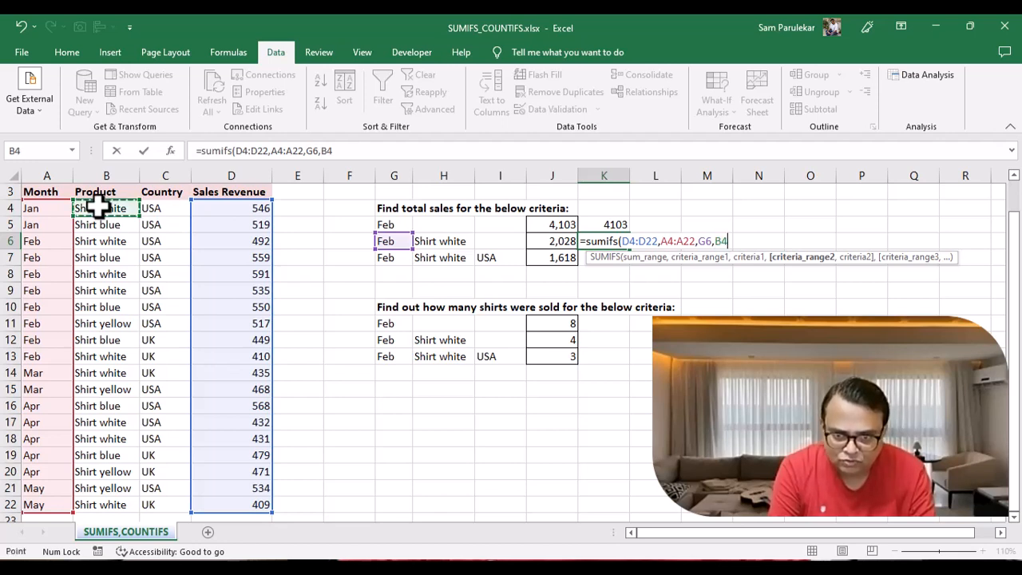
key("ctrl+shift+Down")
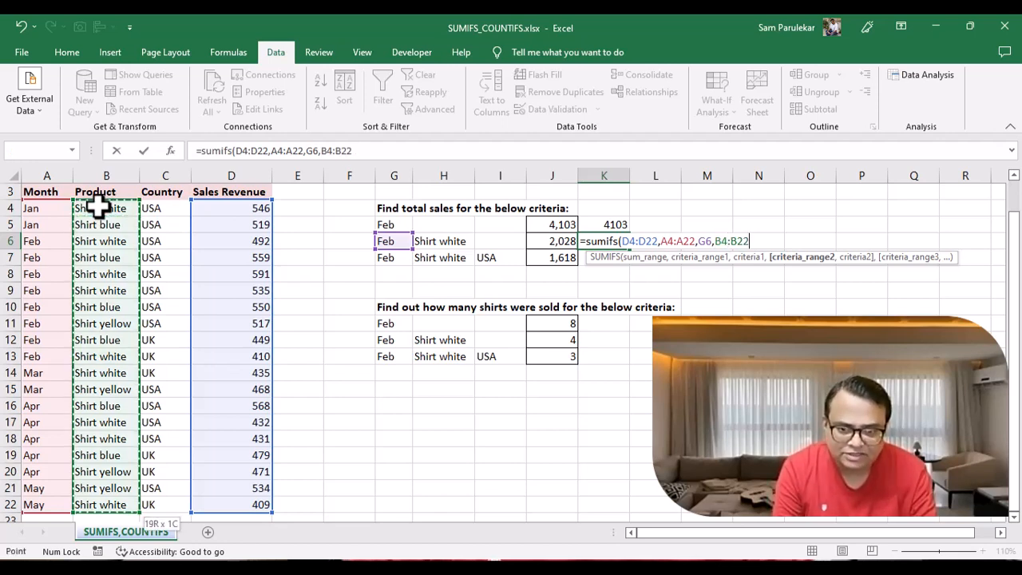
type(",")
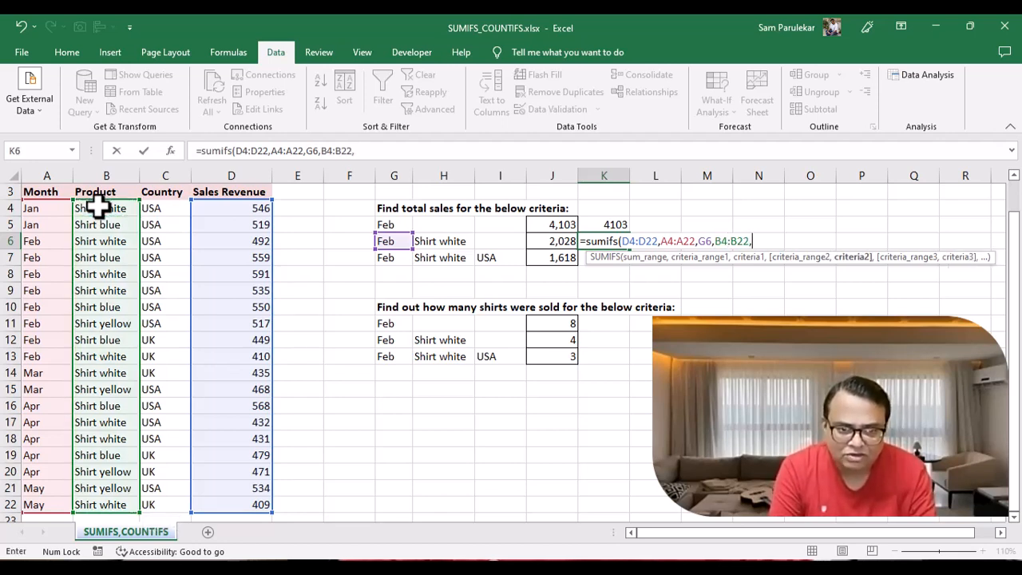
left_click(461, 242)
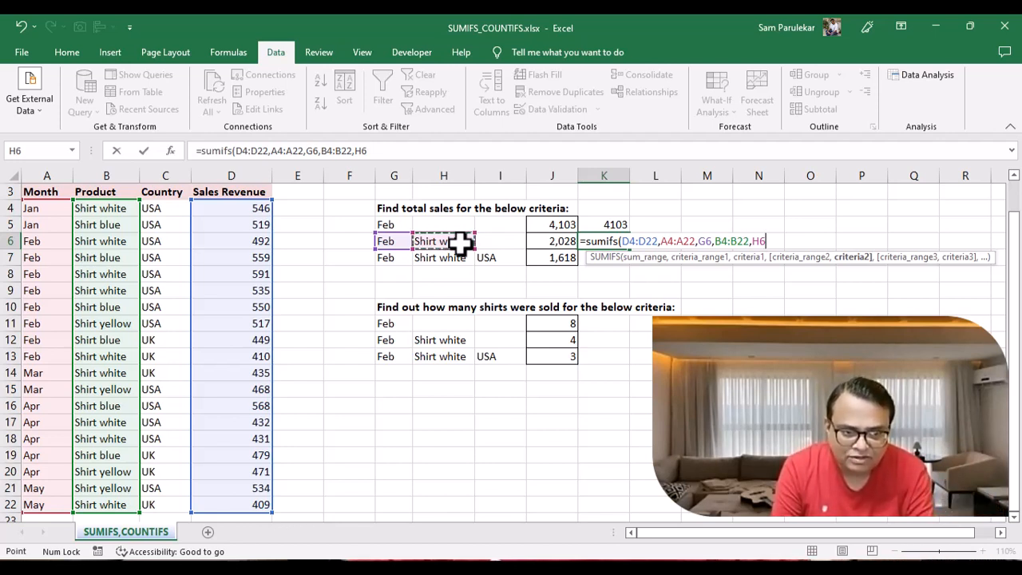
type(")")
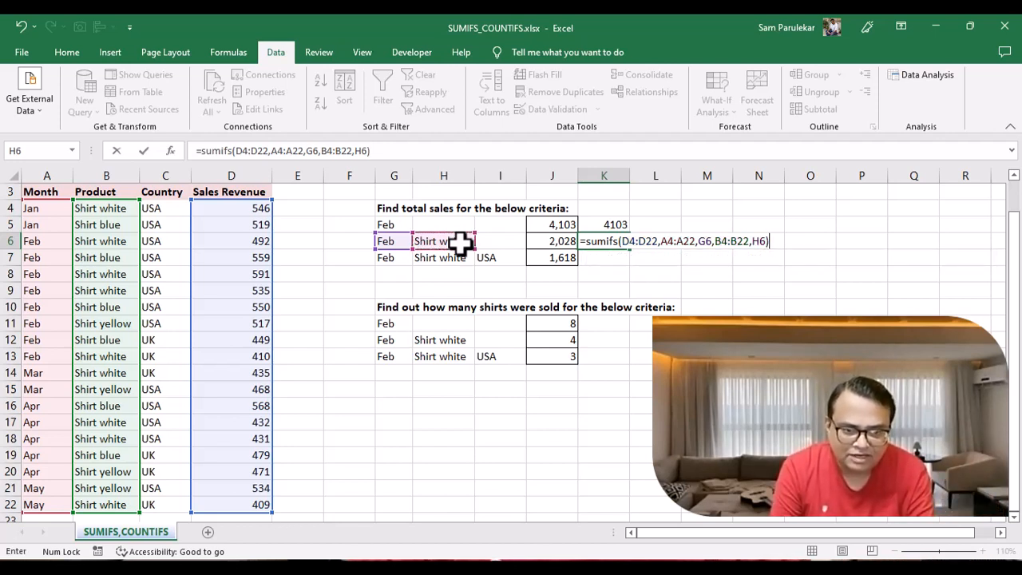
key("Return")
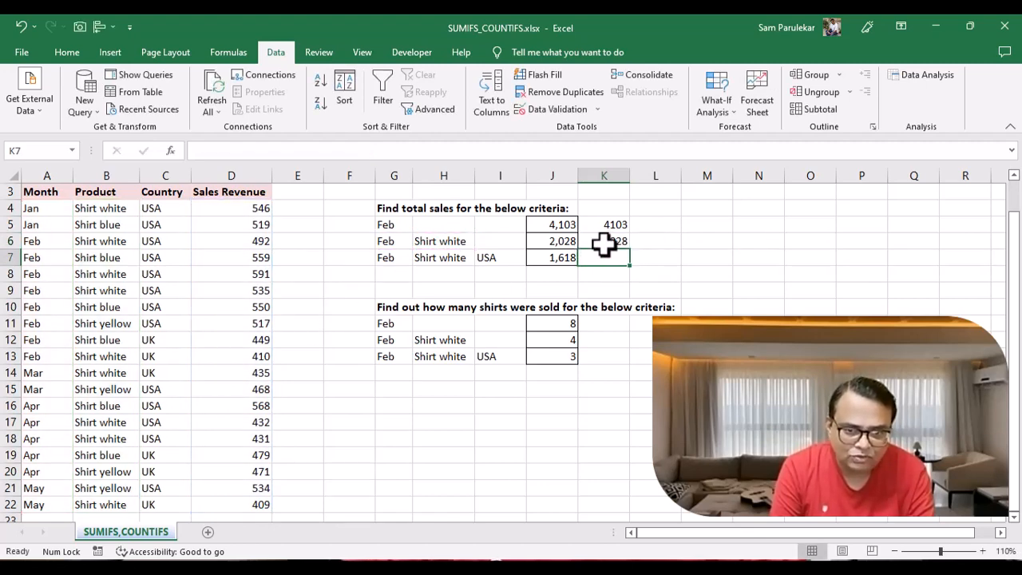
- Add filters to the sales table headers and show only the Feb rows in the Month column
scroll(8, 244, "up", 1)
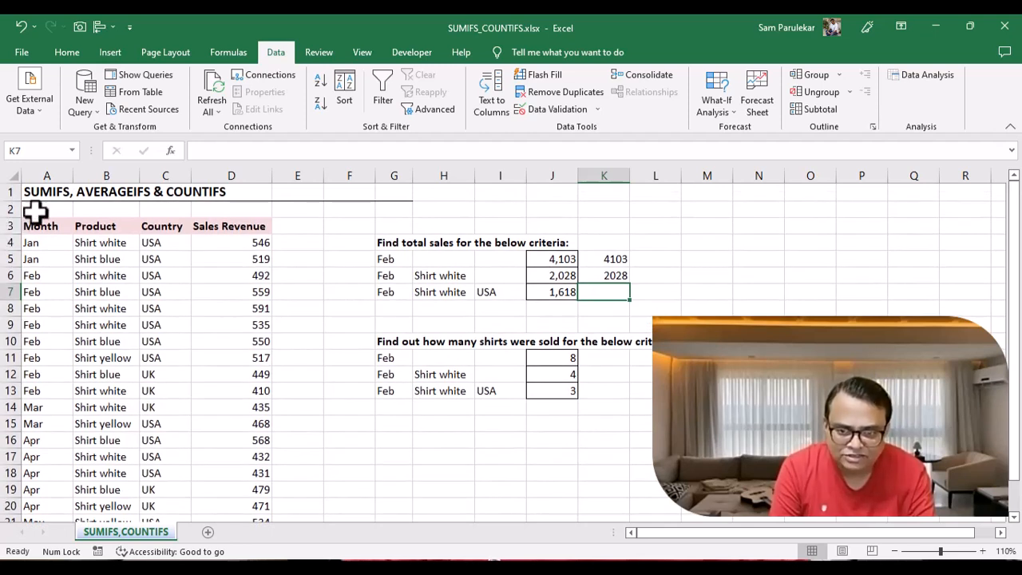
left_click(35, 226)
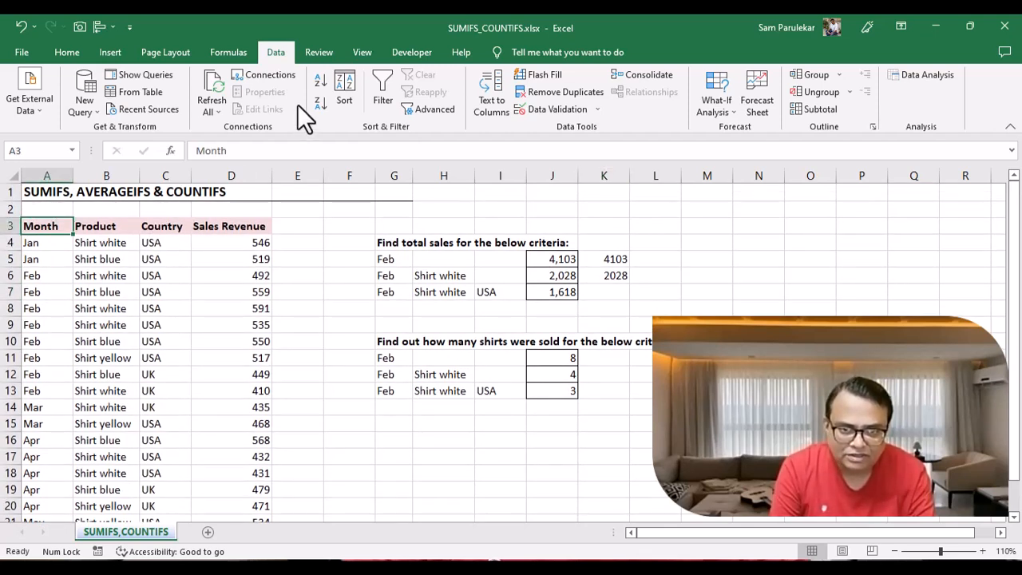
left_click(382, 94)
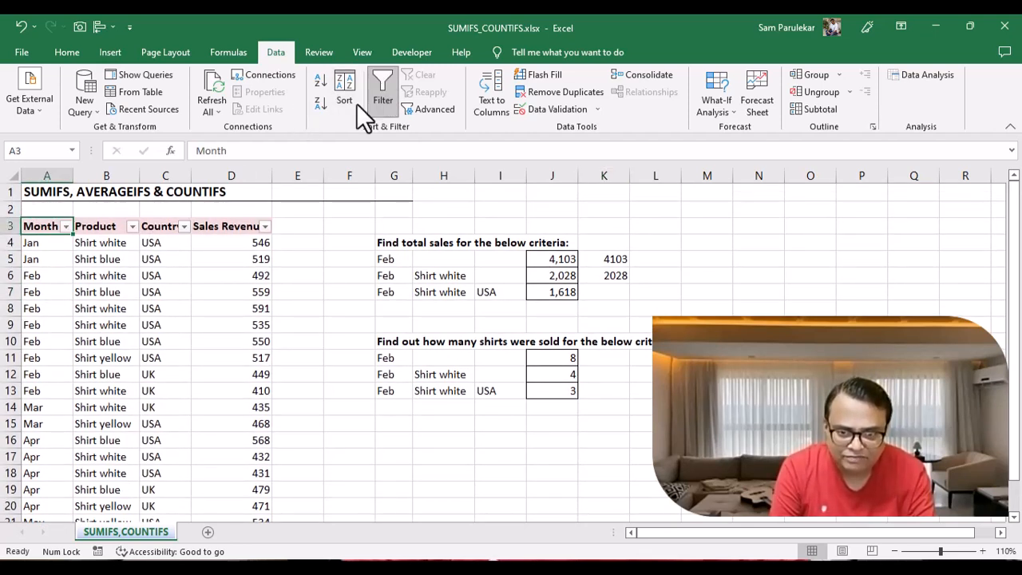
left_click(66, 227)
left_click(46, 392)
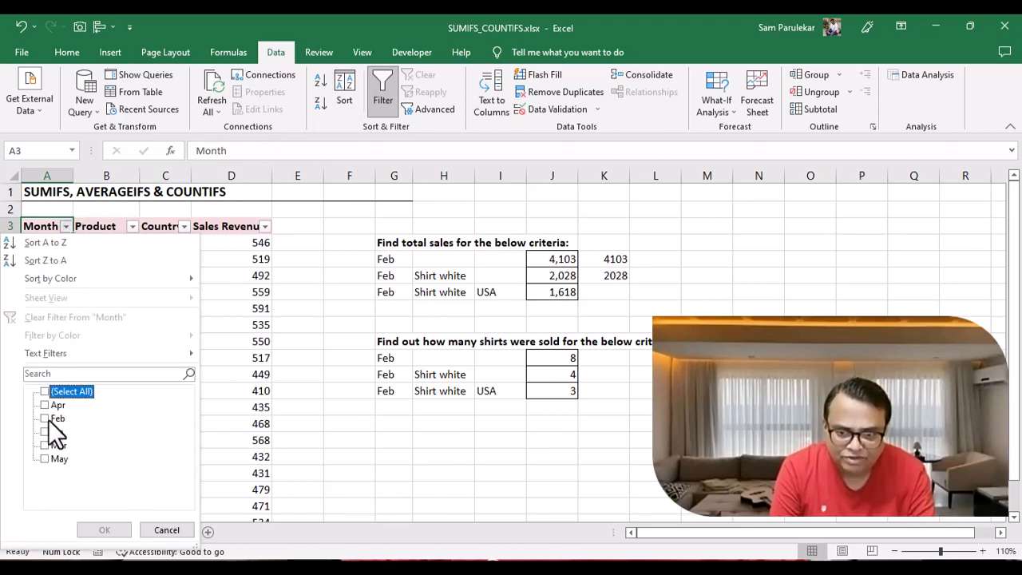
left_click(45, 419)
left_click(104, 530)
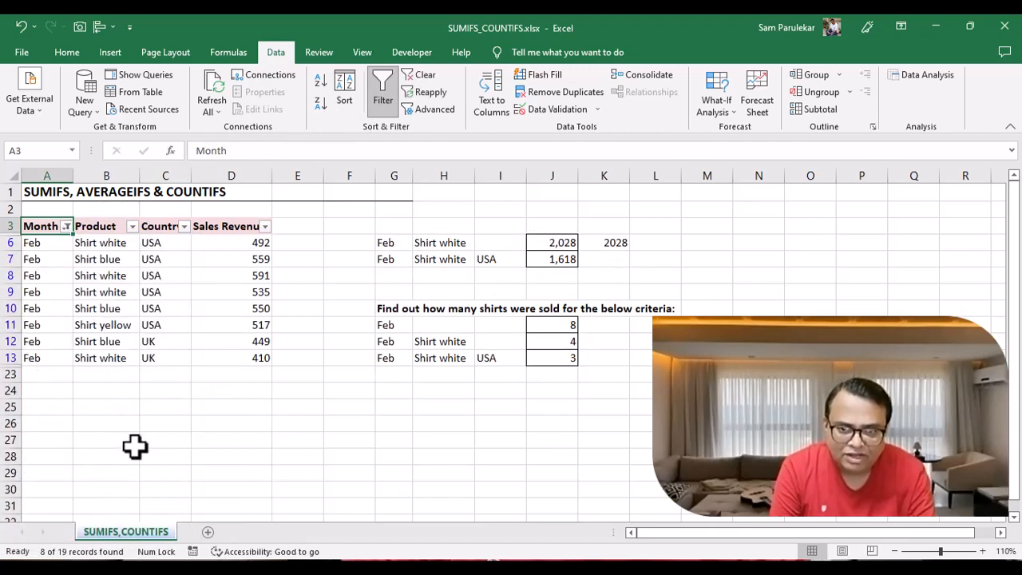
- Filter the Product column to Shirt white only
left_click(132, 227)
left_click(45, 392)
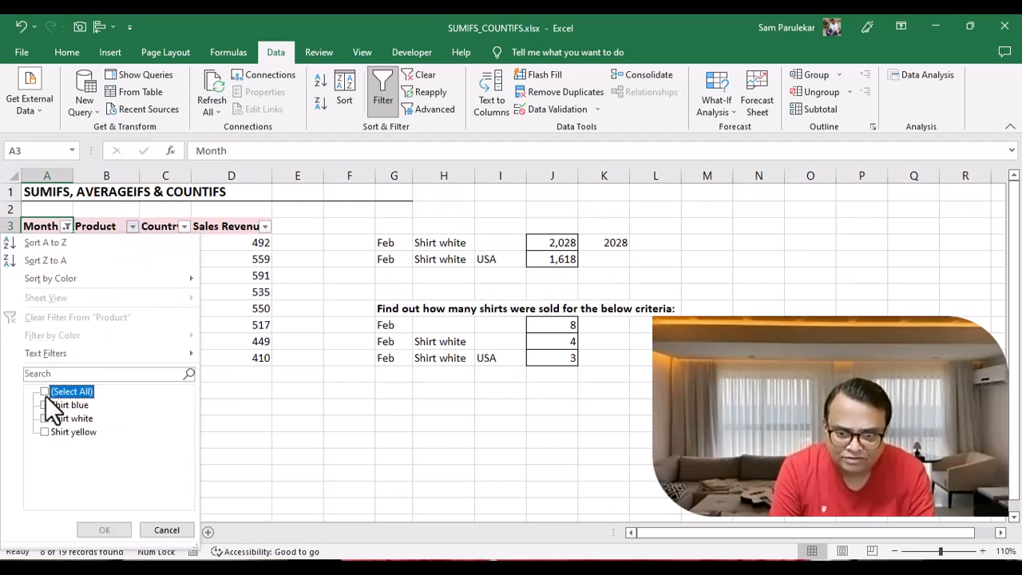
left_click(45, 419)
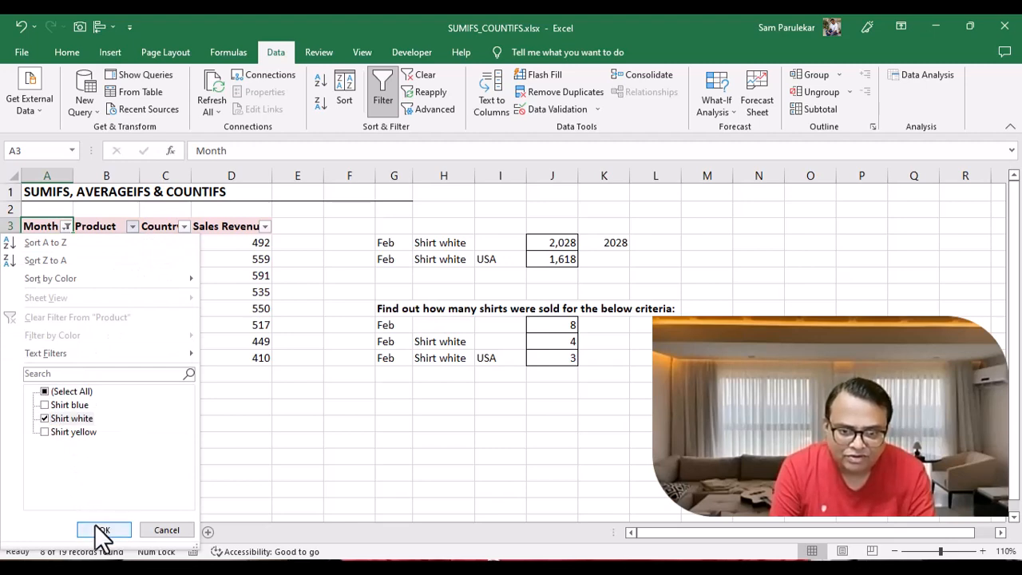
left_click(102, 530)
- Enter =SUM(D6:D13) in cell D23 below the filtered revenue values, and remove the table's filters
left_click(240, 308)
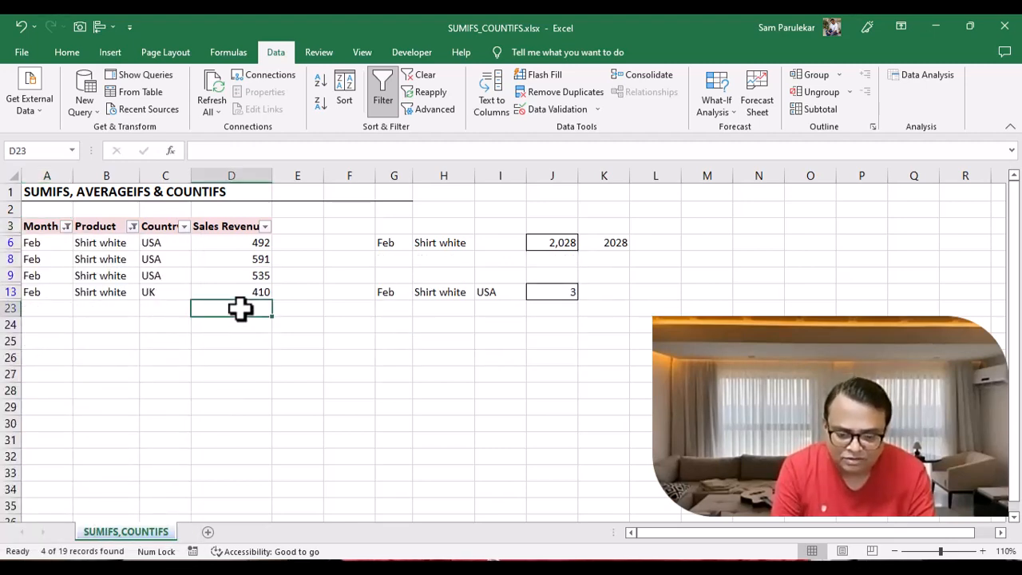
type("=su")
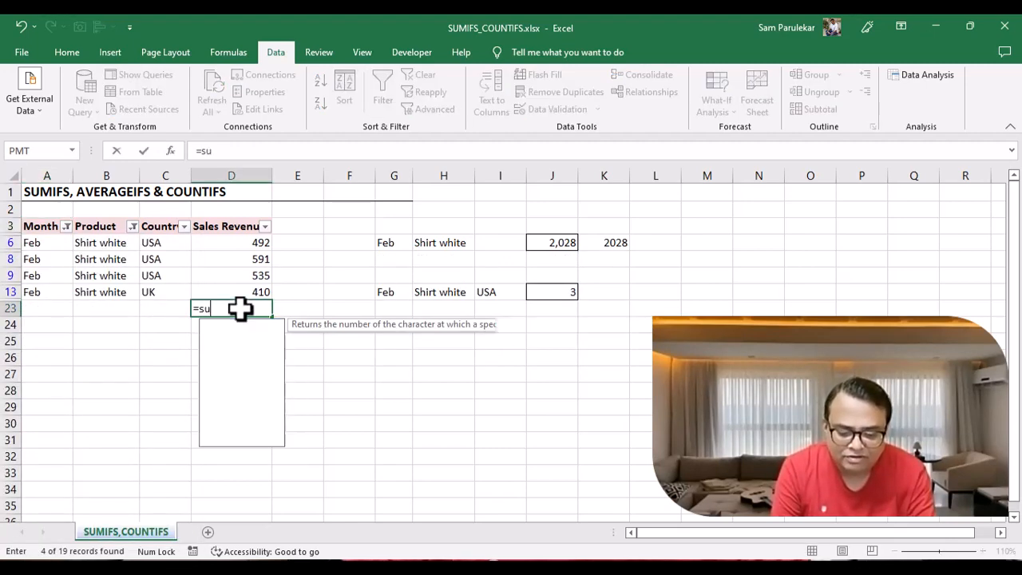
type("m(")
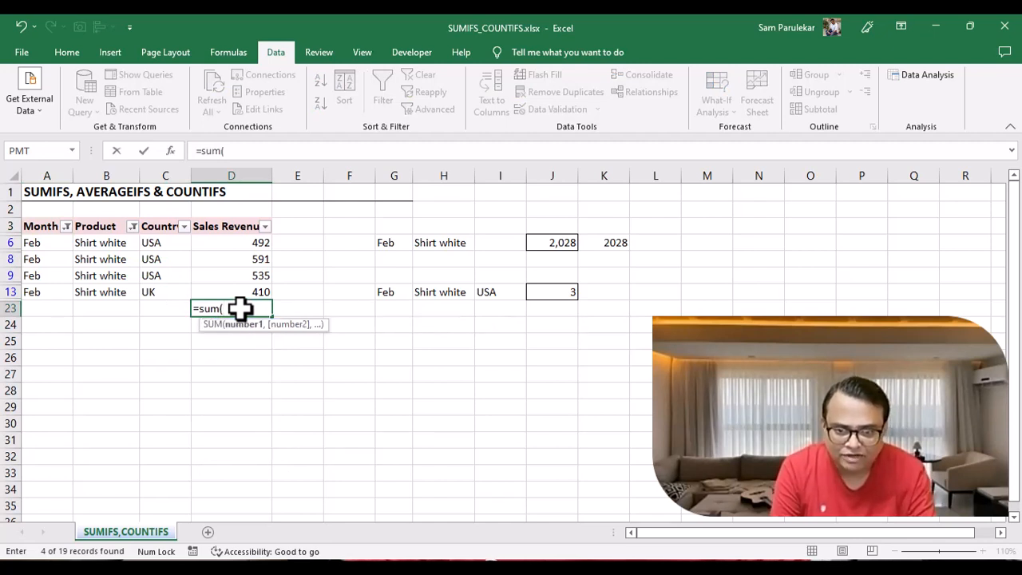
left_click(250, 245)
left_click_drag(249, 246, 244, 289)
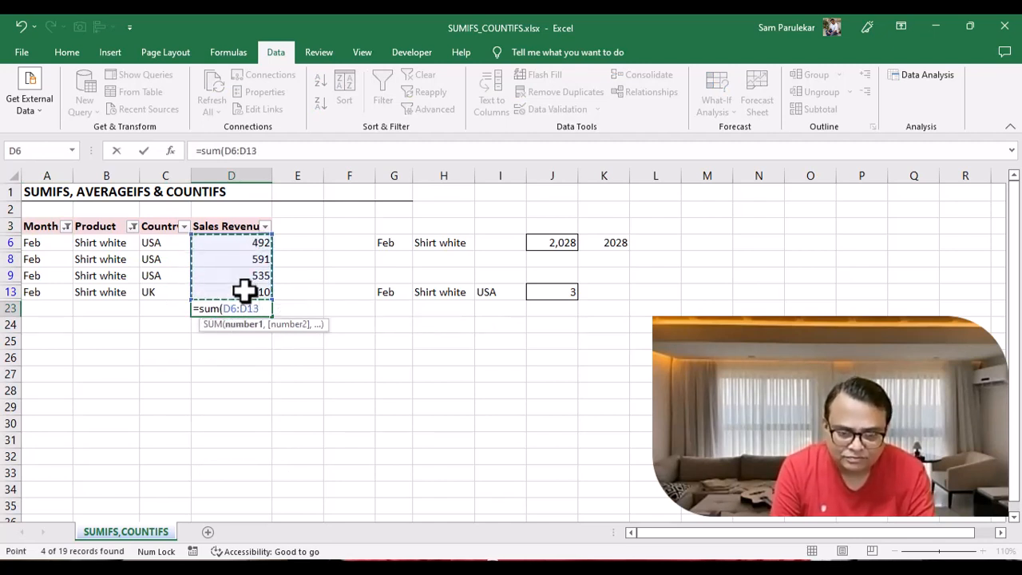
type(")")
key("Return")
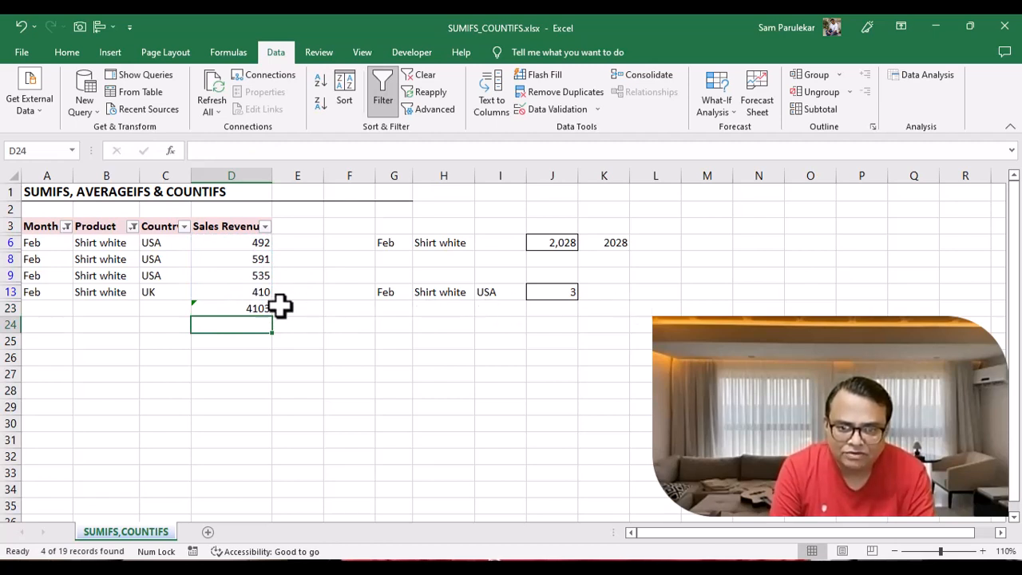
left_click(261, 308)
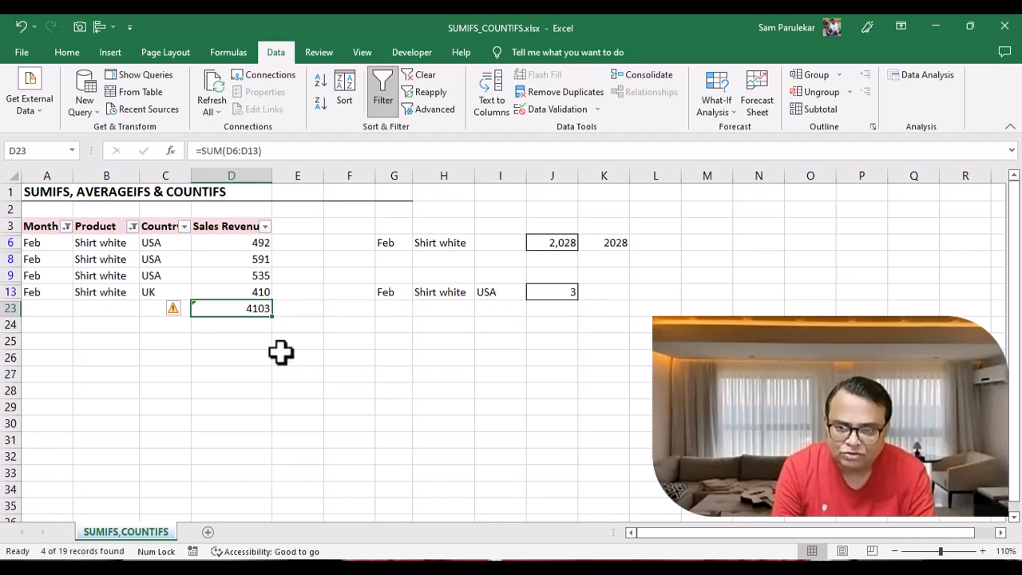
left_click(385, 89)
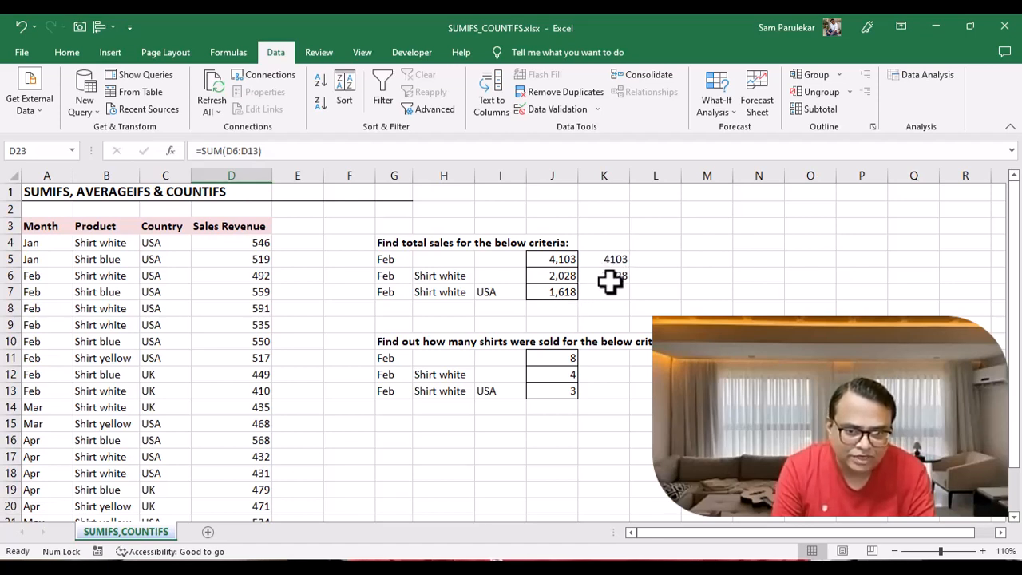
- Add filters to the sales table headers again and show only the Feb rows in the Month column
left_click(44, 226)
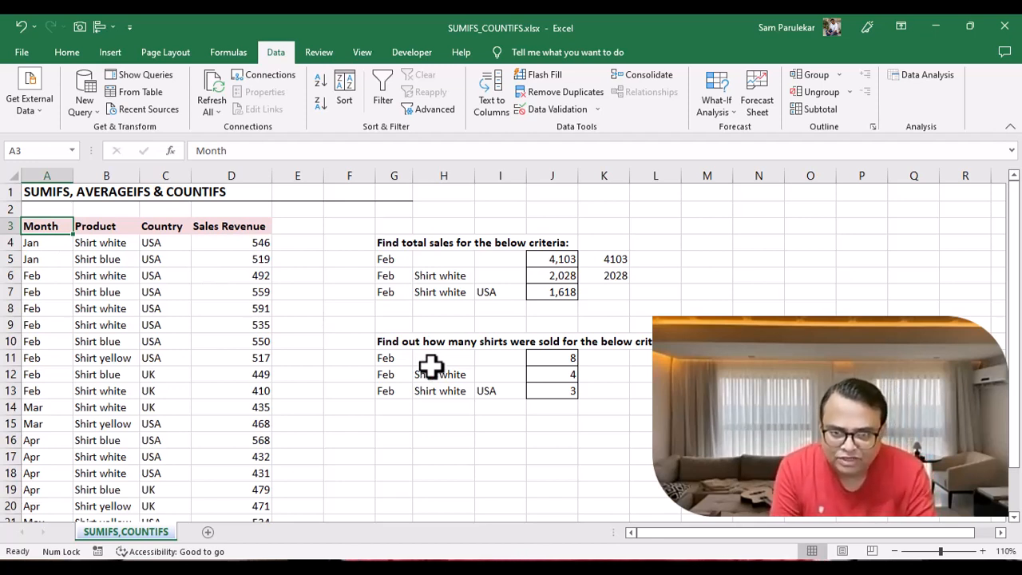
left_click(384, 89)
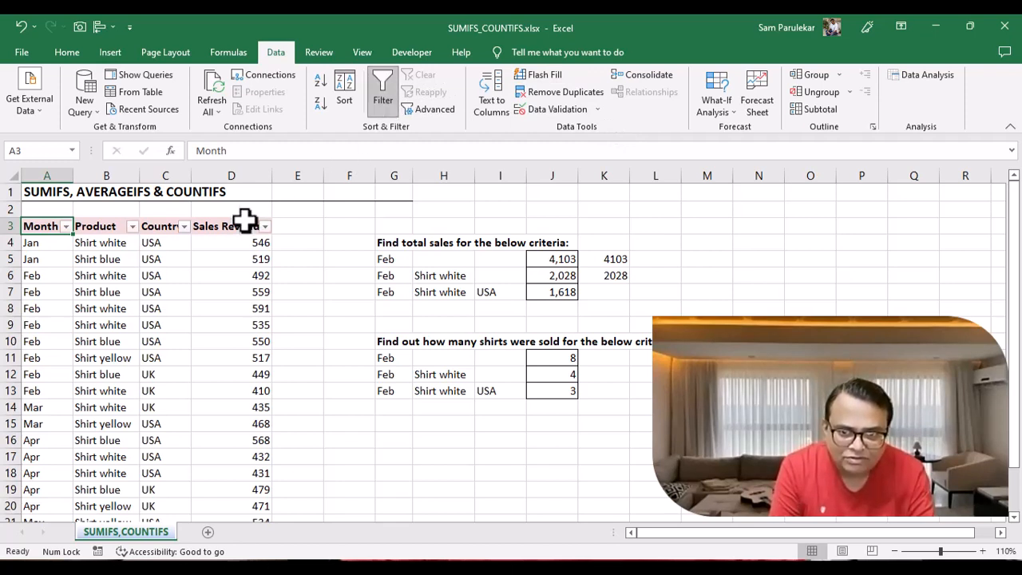
left_click(66, 226)
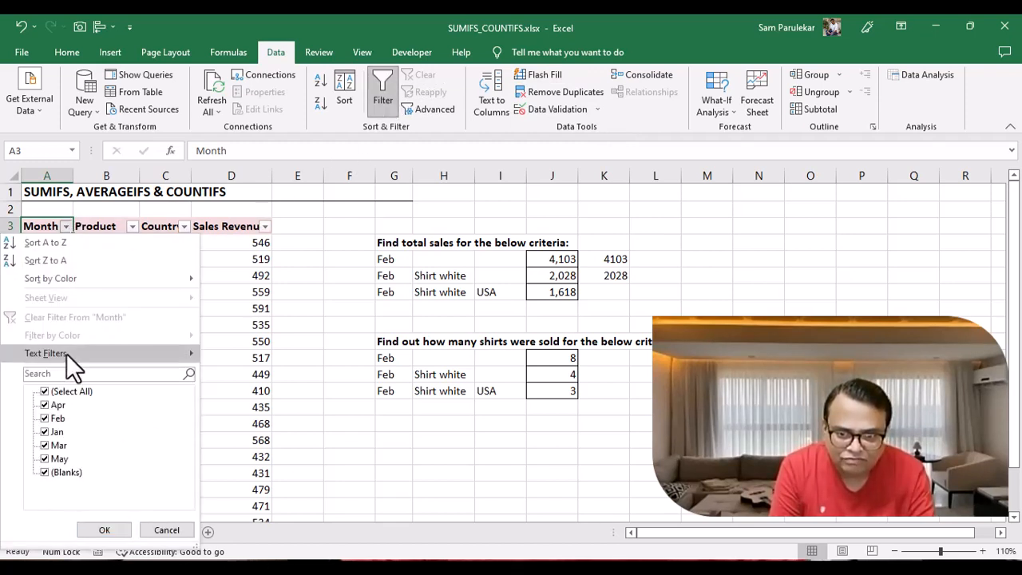
left_click(45, 392)
left_click(45, 419)
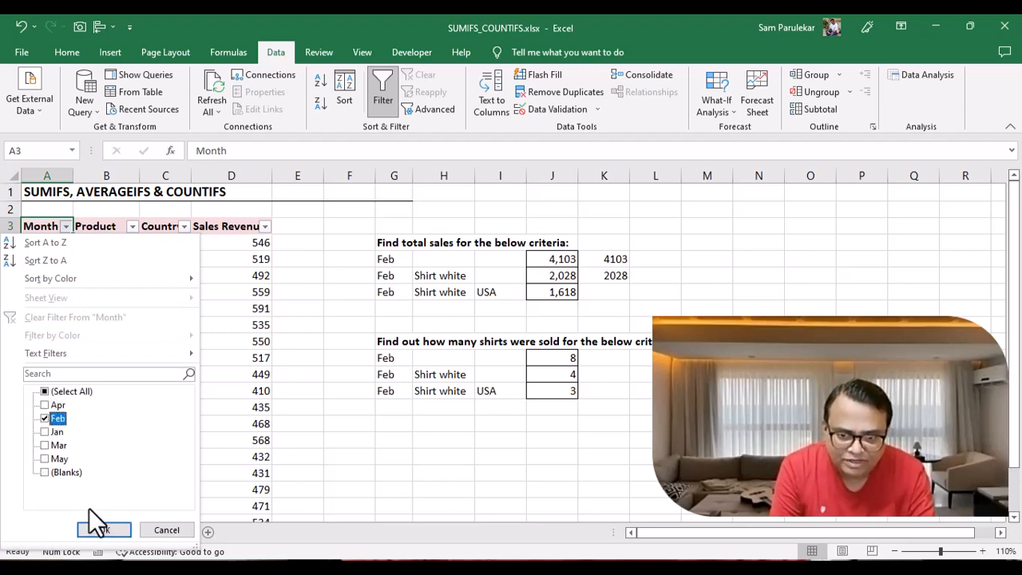
left_click(104, 530)
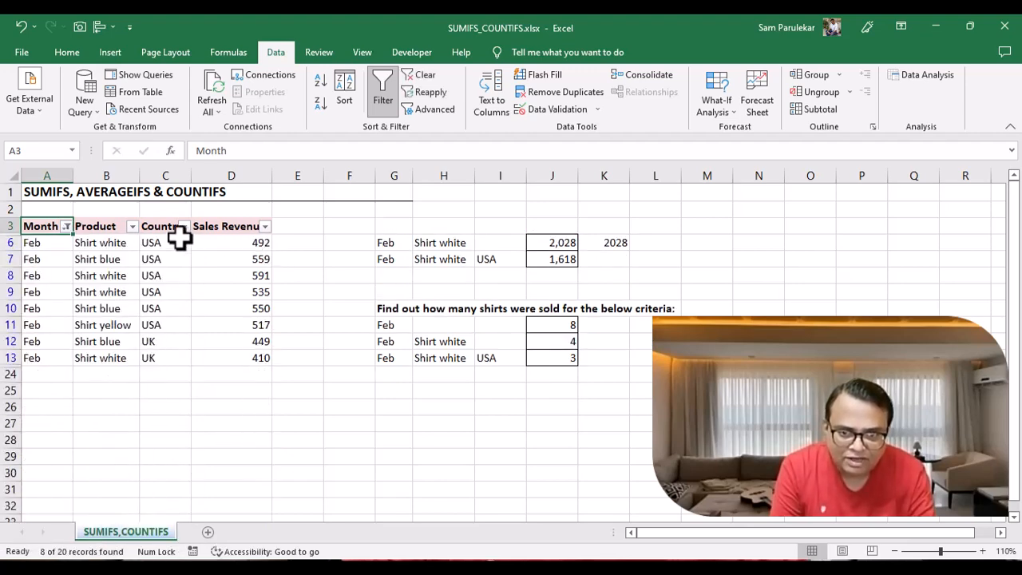
- Filter the Product column of the Feb rows to Shirt white only
left_click(131, 227)
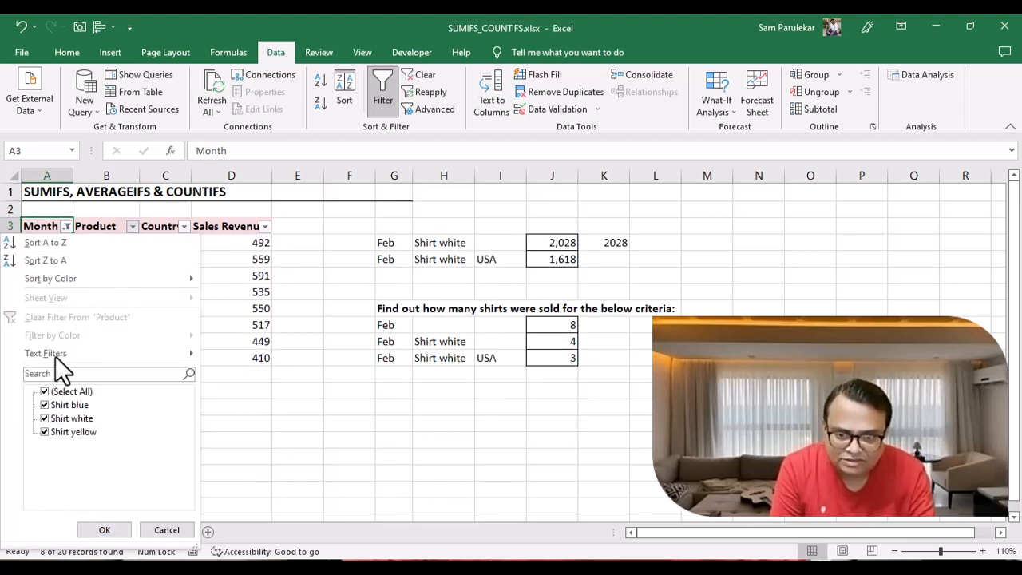
left_click(44, 391)
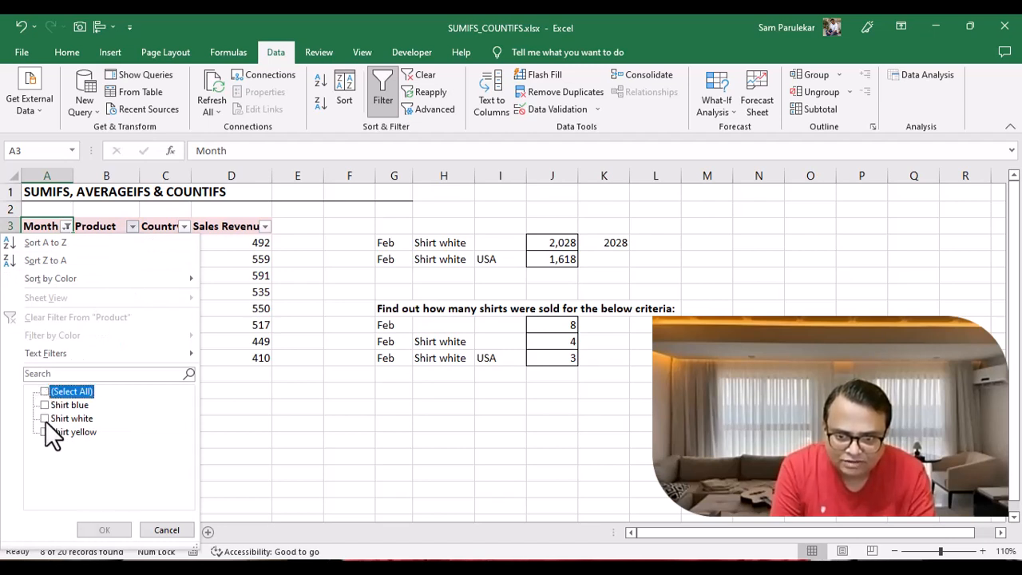
left_click(45, 418)
left_click(100, 531)
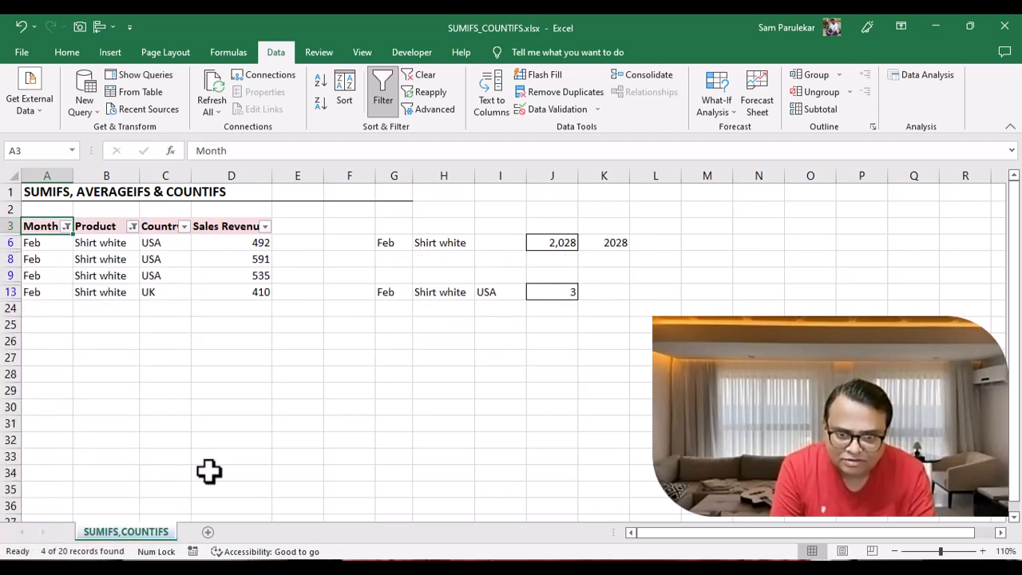
- Check the sum of the filtered Sales Revenue cells D6:D13, and remove the table's filters
left_click(251, 243)
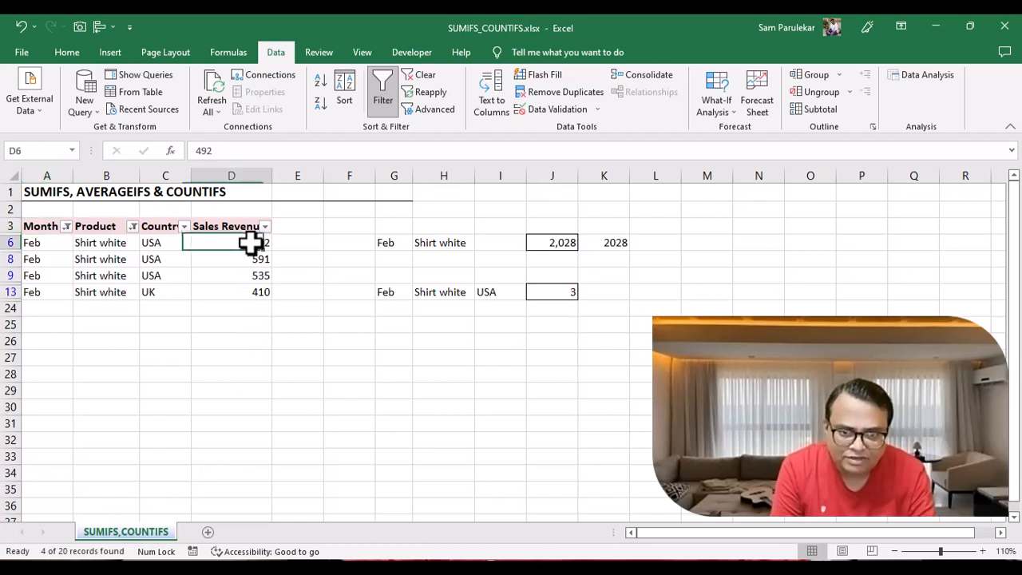
left_click_drag(250, 243, 237, 295)
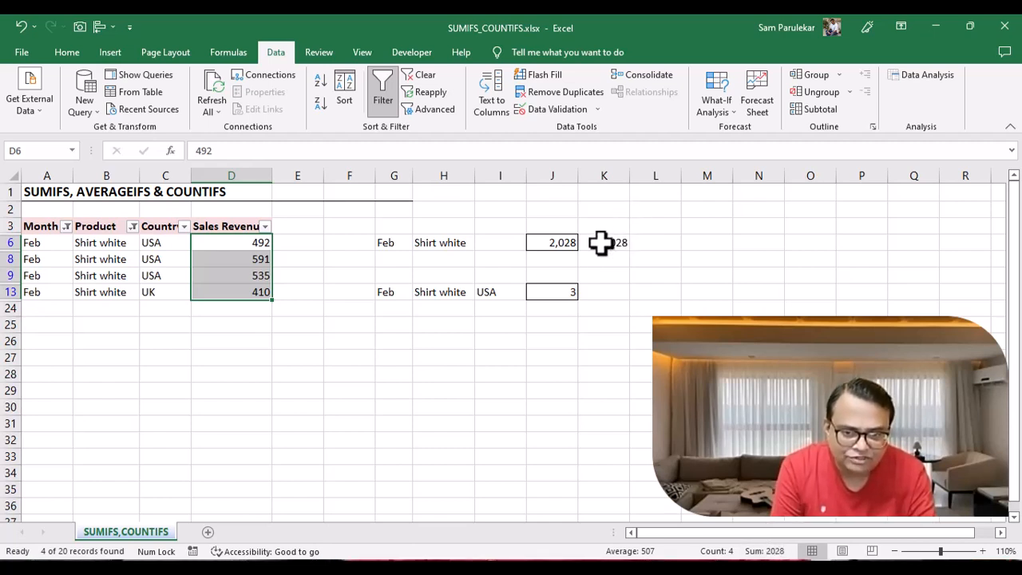
left_click(129, 244)
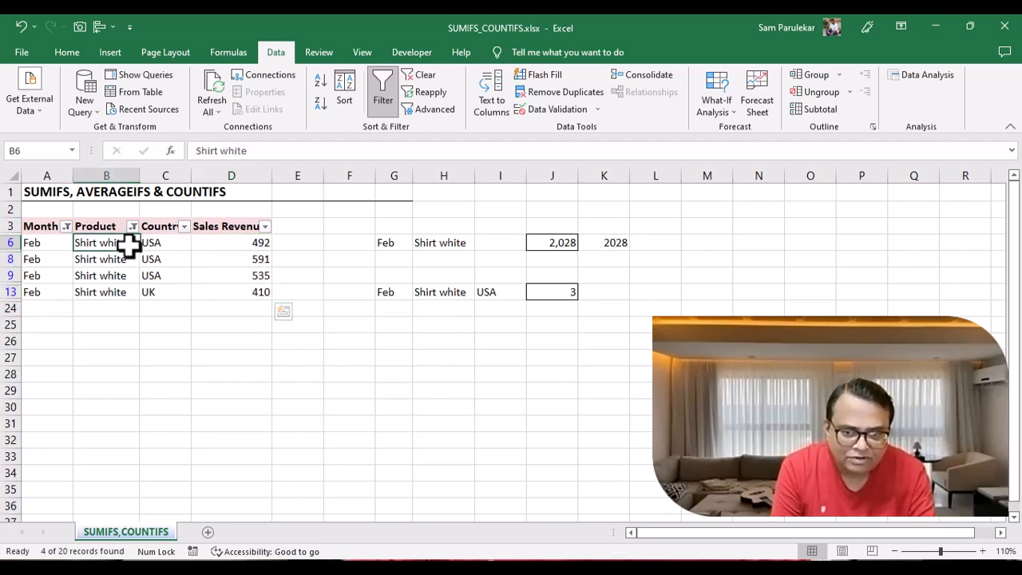
left_click(380, 94)
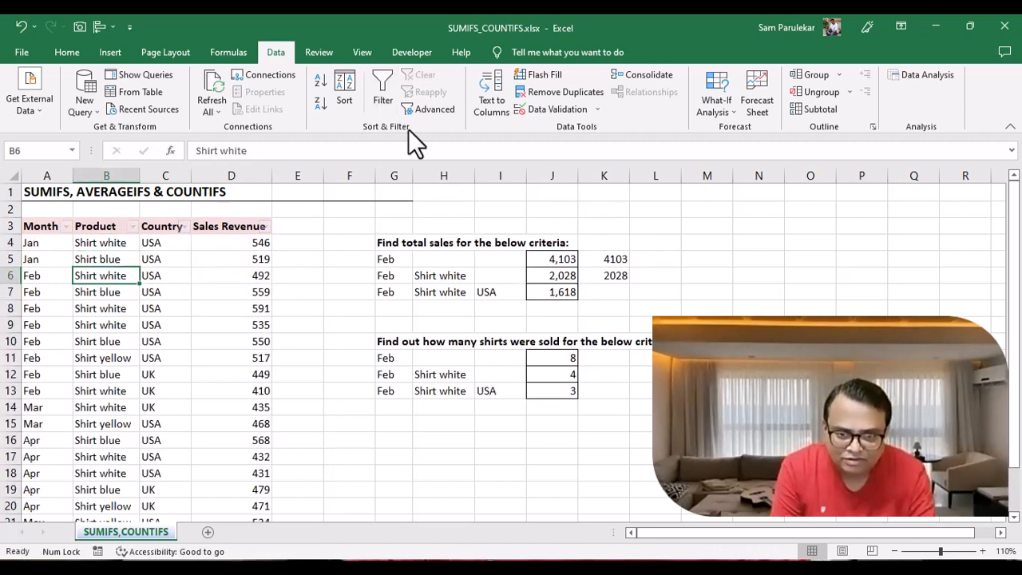
- Start a SUMIFS formula in cell K7 with Sales Revenue cells D4:D23 as the sum range
left_click(615, 296)
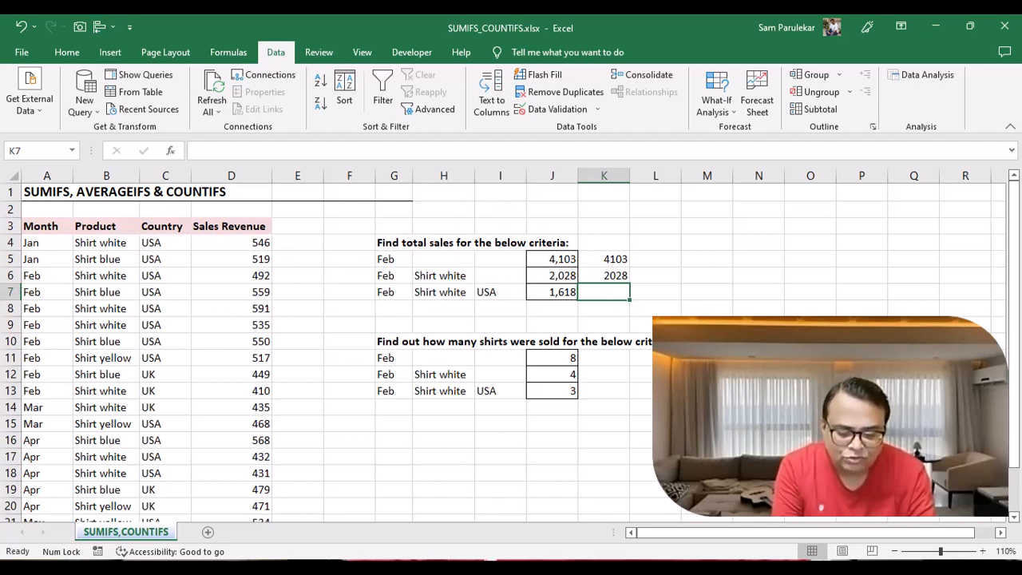
type("=sumi")
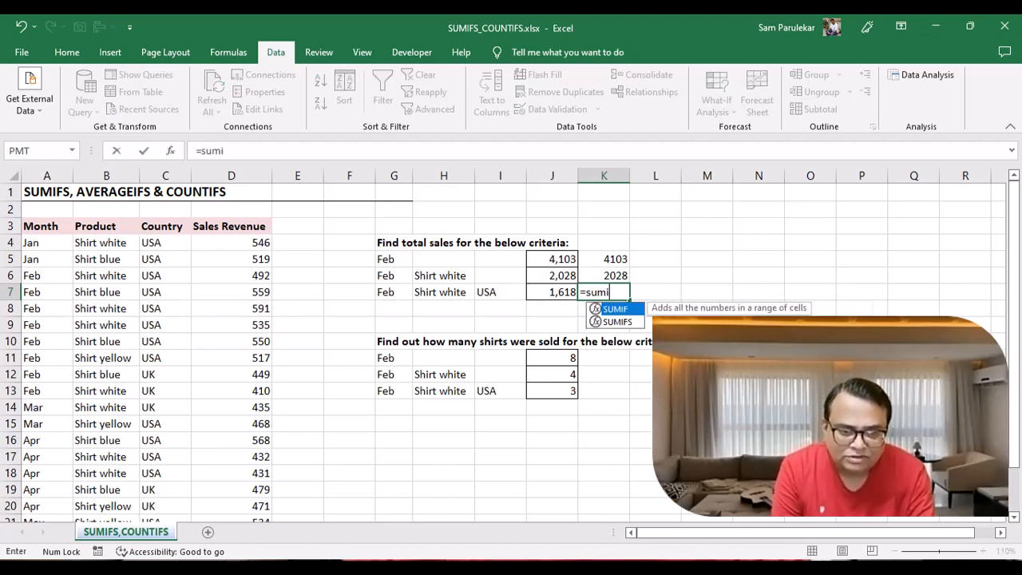
type("fs")
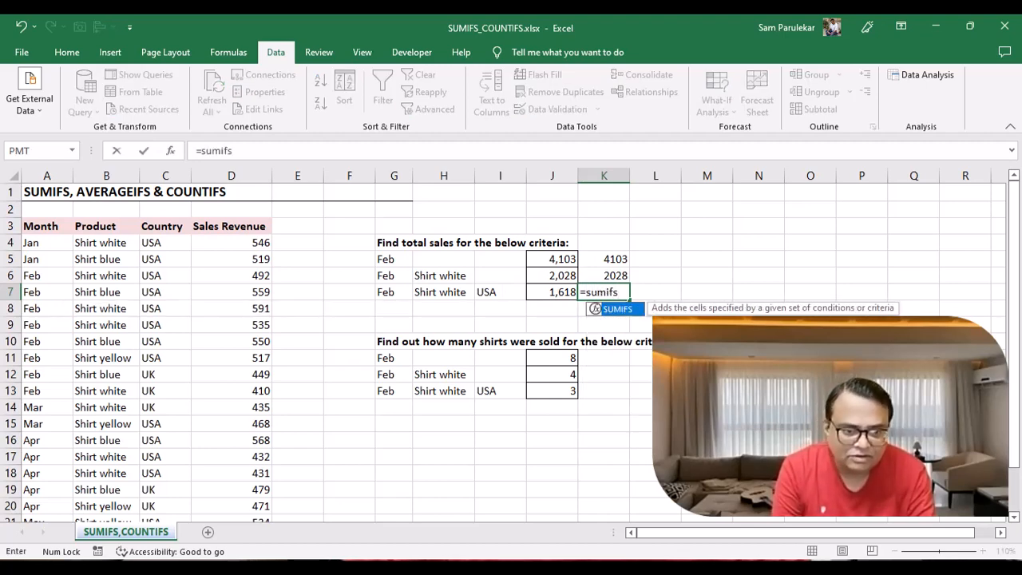
type("(")
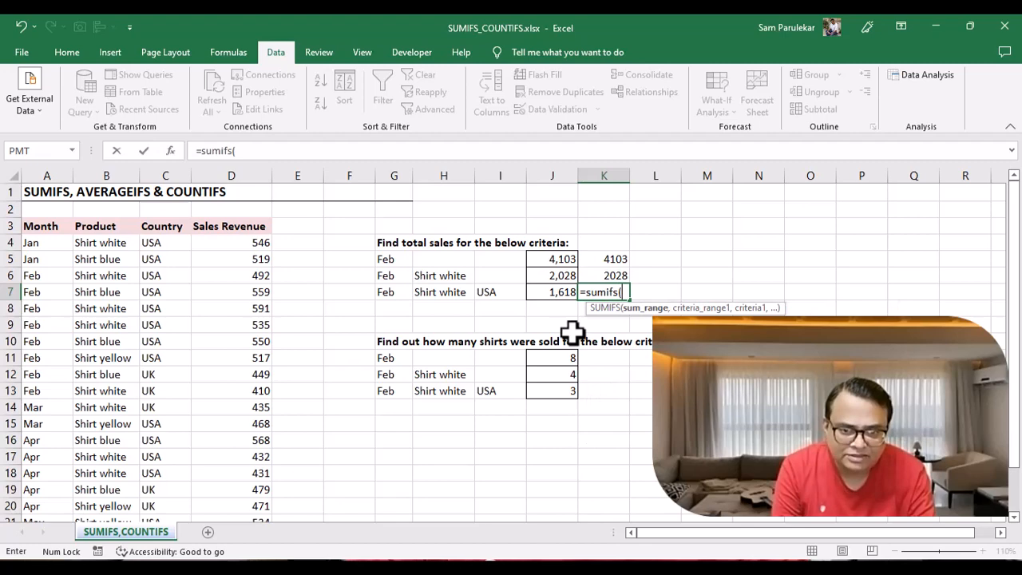
left_click(238, 241)
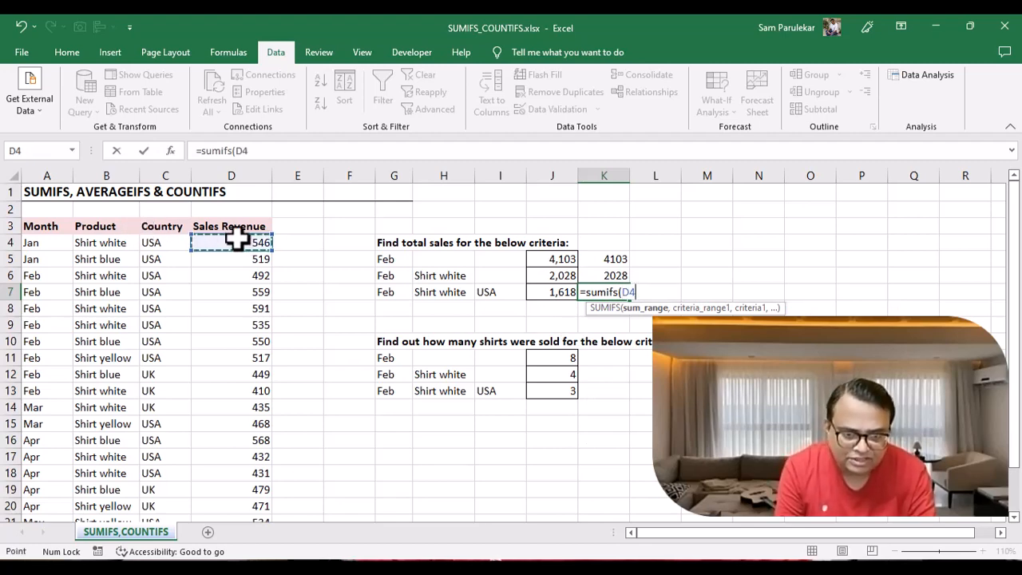
key("ctrl+shift+Down")
type(",")
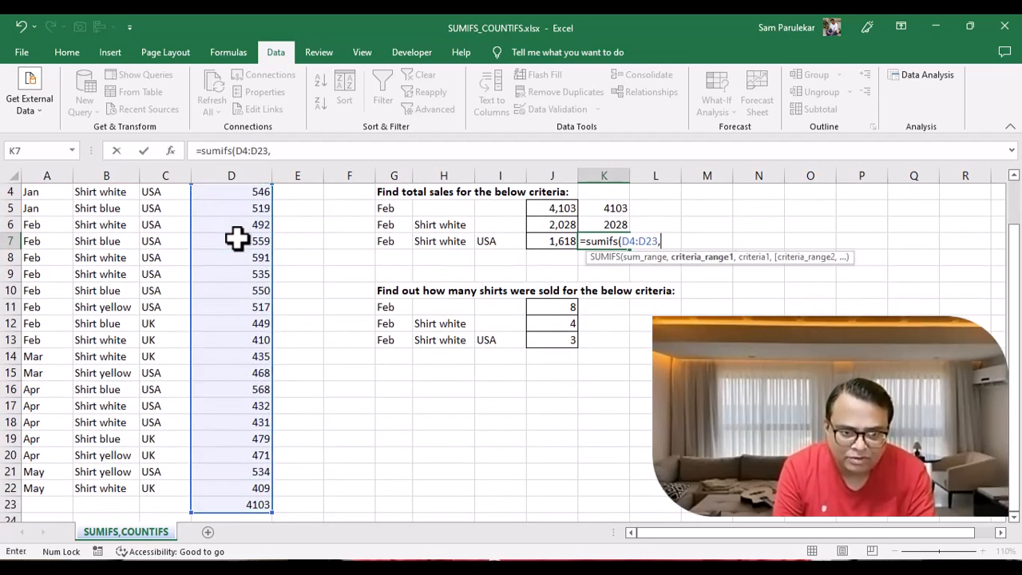
- Add Month cells A4:A22 as the first criteria range of the SUMIFS formula, with G7 as its criteria
scroll(57, 277, "up", 1)
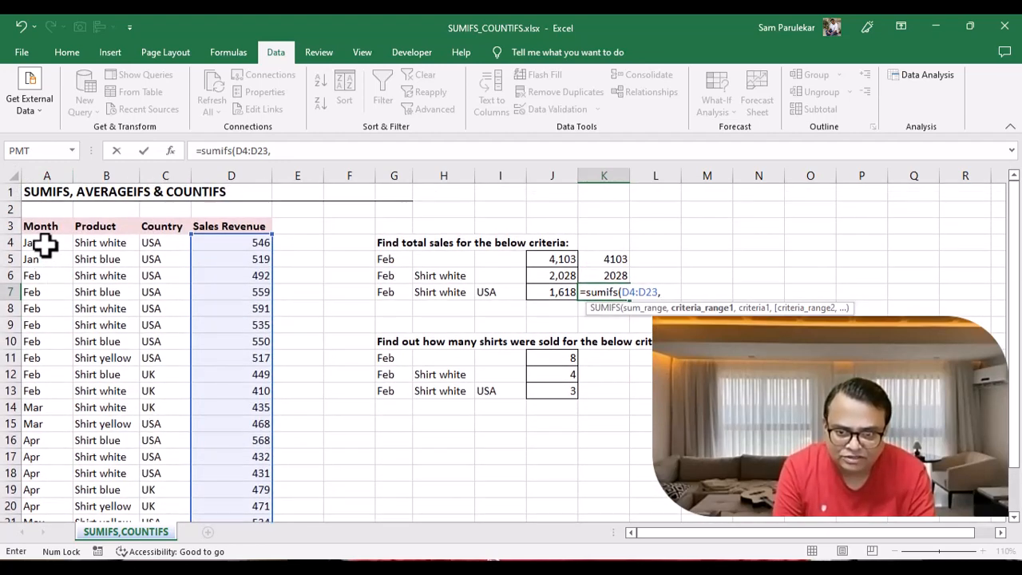
left_click(44, 247)
key("ctrl+shift+Down")
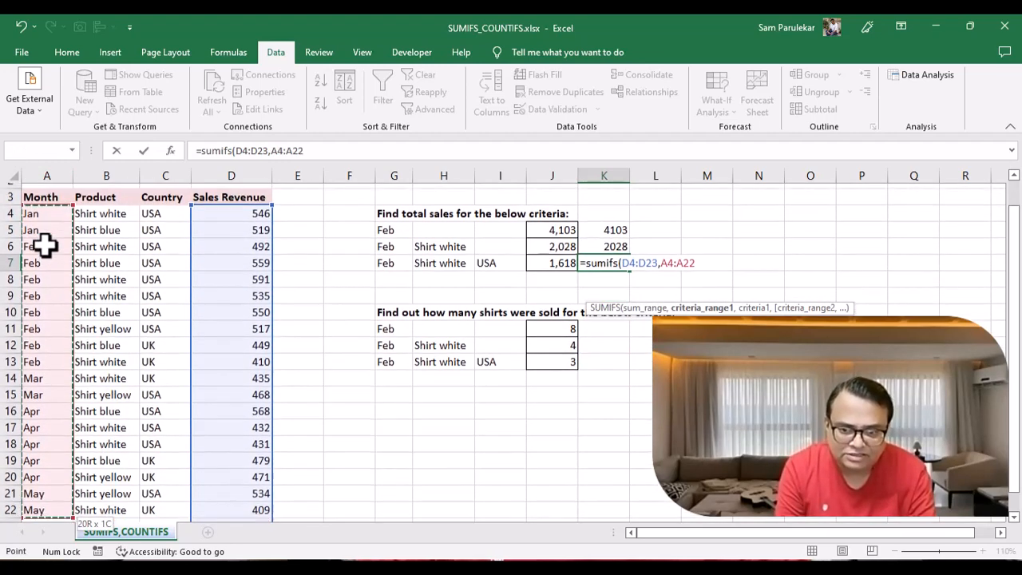
type(",")
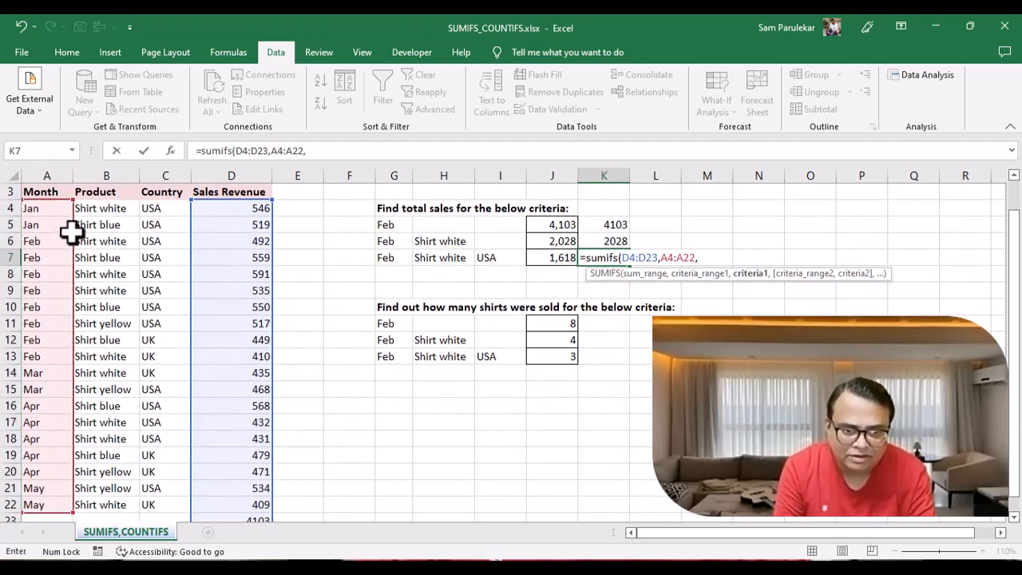
left_click(384, 255)
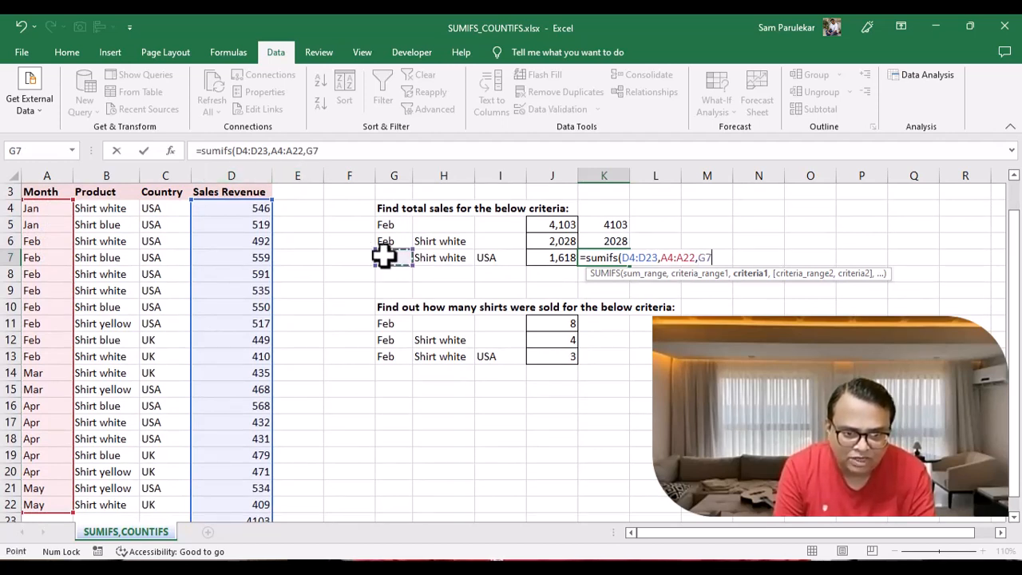
type(",")
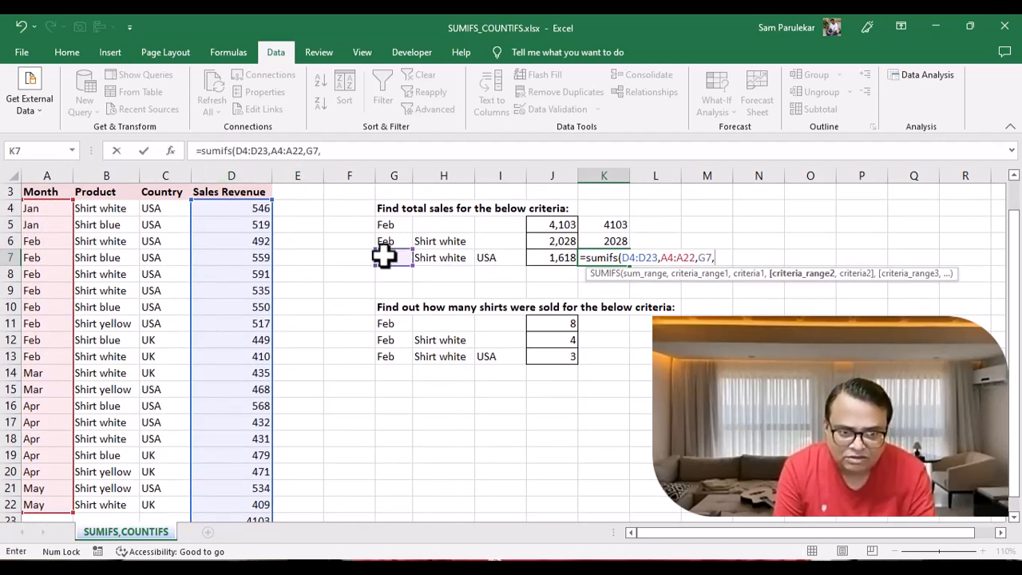
- Add Product cells B4:B22 as the second criteria range of the formula, with H7 as its criteria
left_click(104, 207)
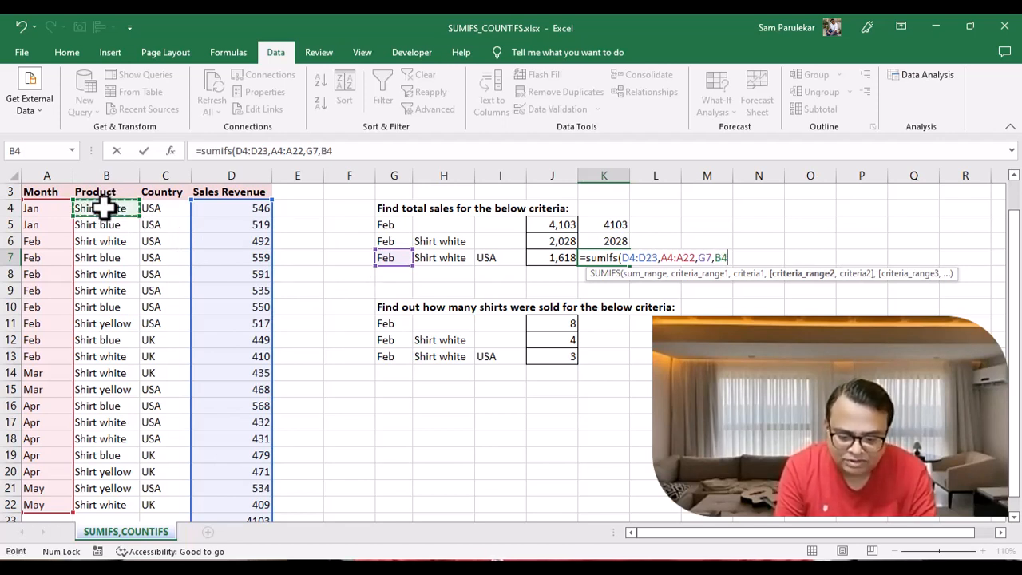
key("ctrl+shift+Down")
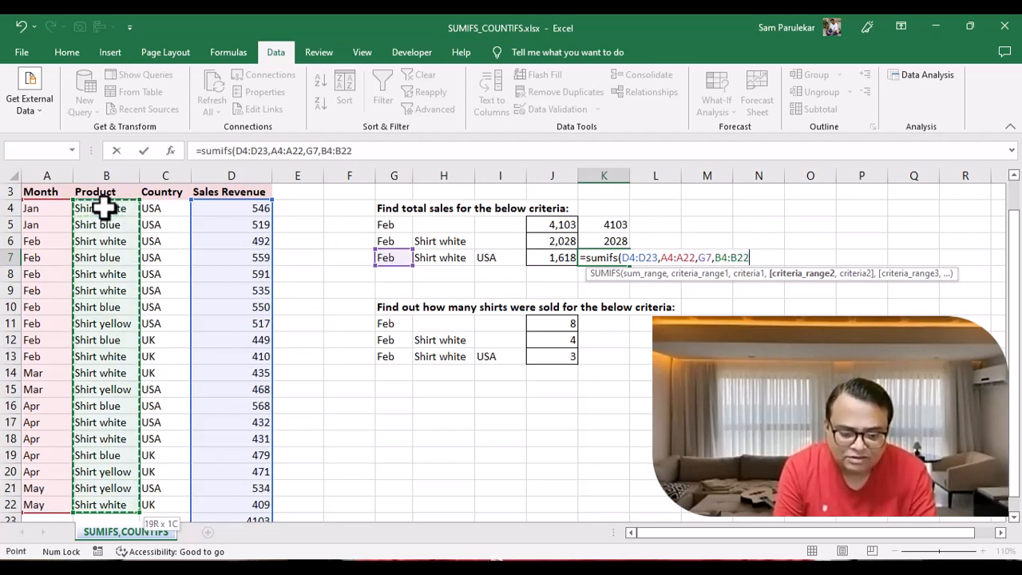
type(",")
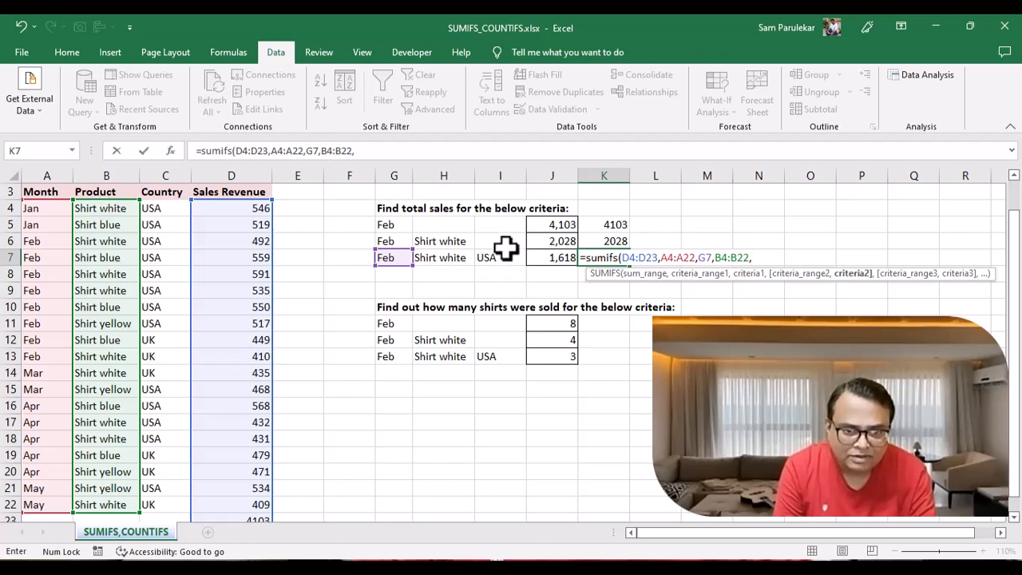
left_click(461, 258)
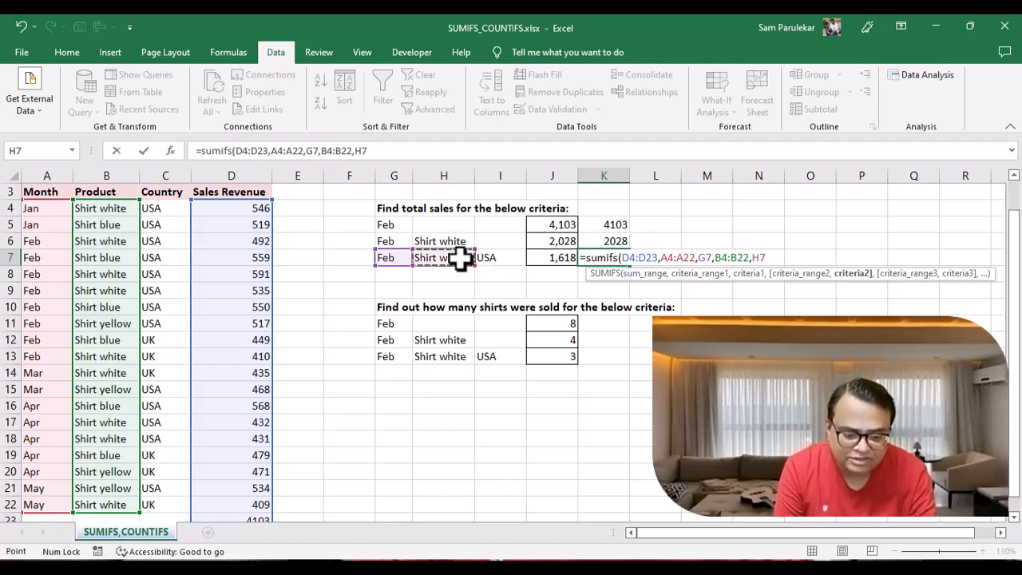
type(",")
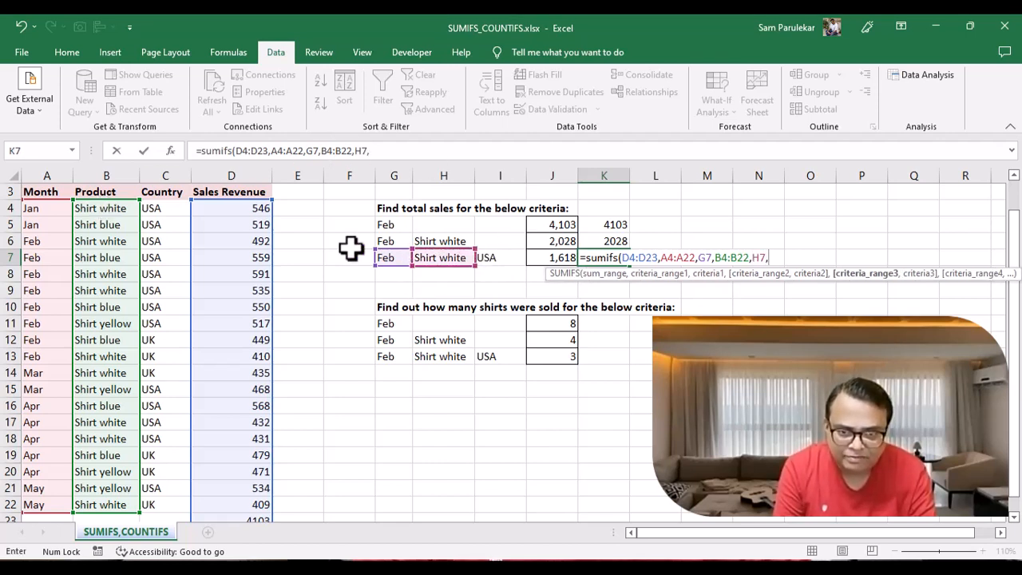
- Complete the SUMIFS formula with Country cells C4:C22 as the third criteria range and I7 as its criteria
left_click(175, 208)
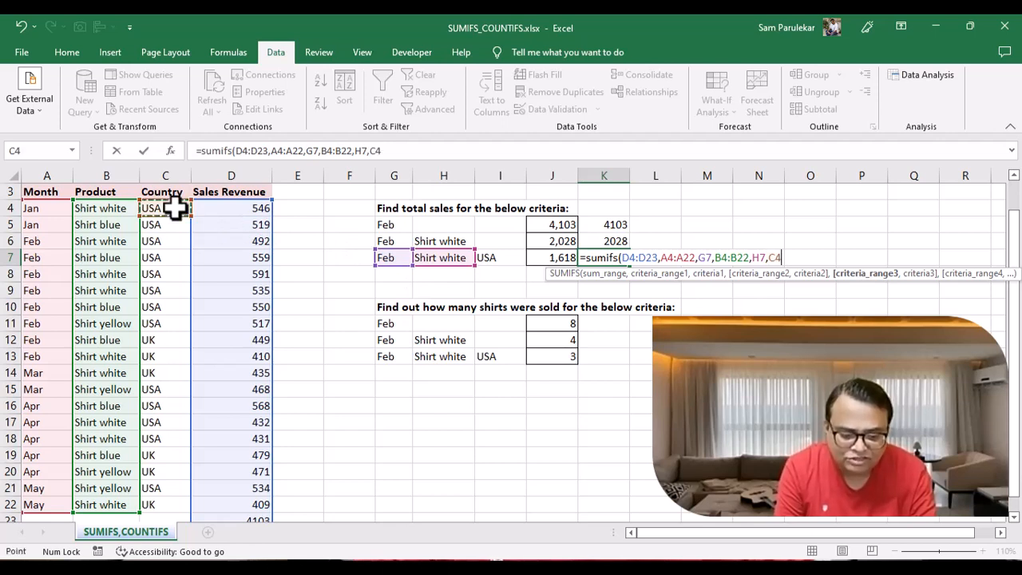
key("ctrl+shift+Down")
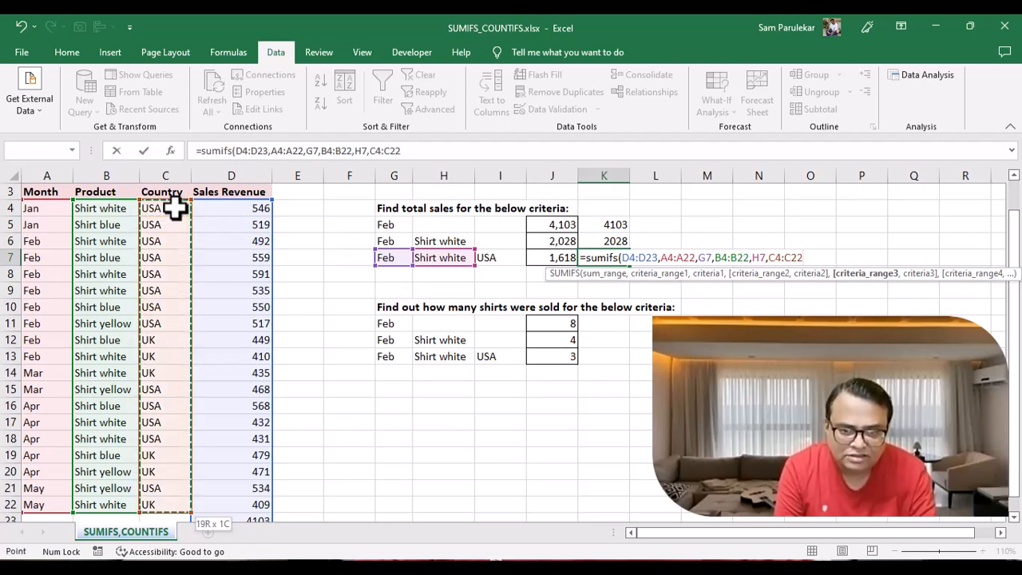
type(",")
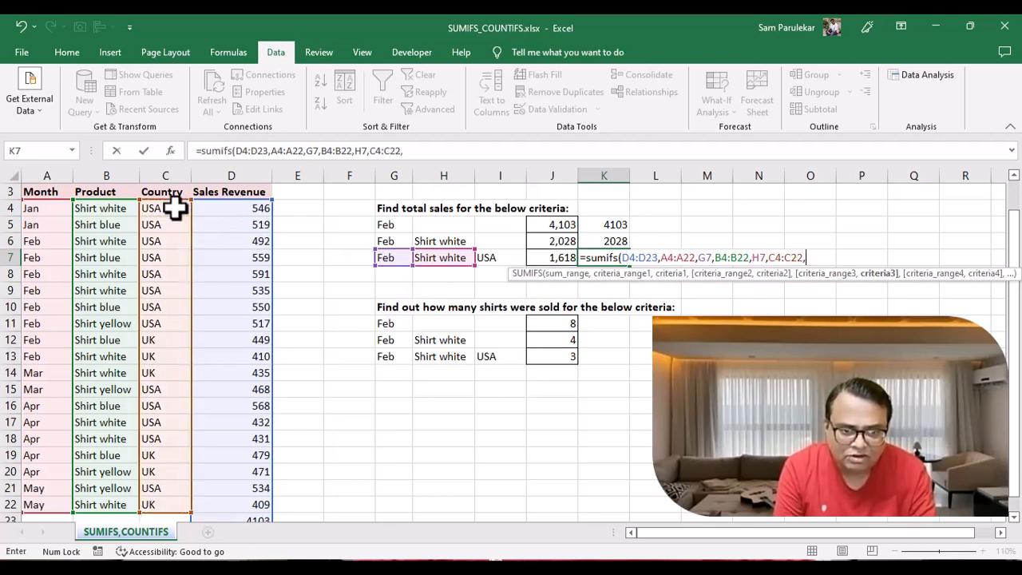
left_click(500, 257)
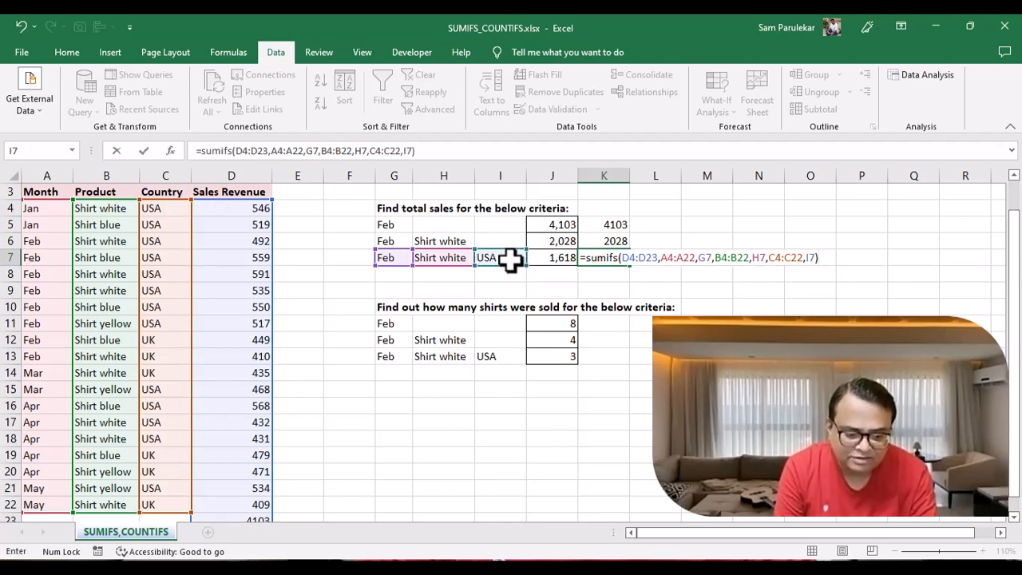
key("Return")
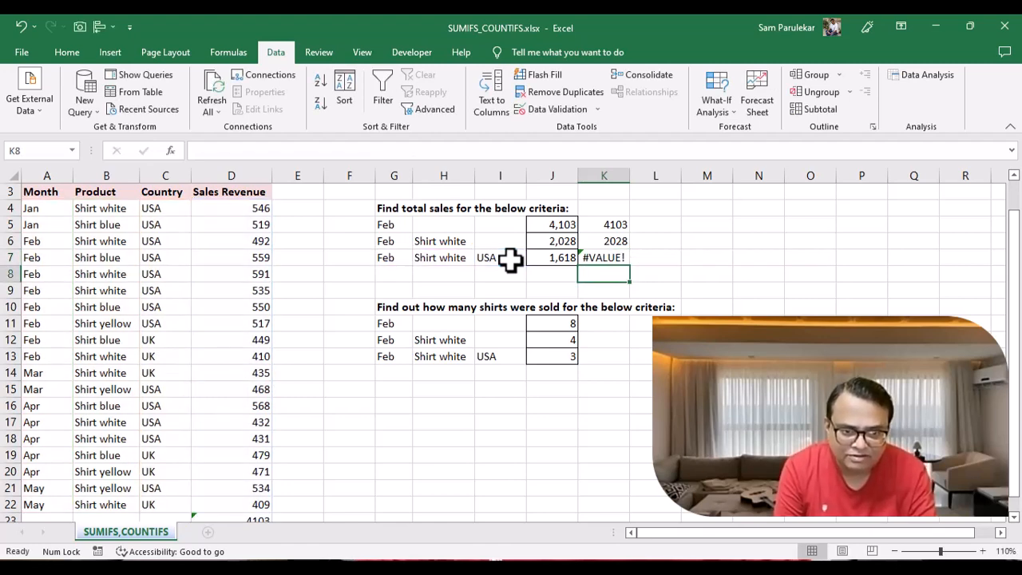
- Correct the sum range of the SUMIFS formula in cell K7 to D4:D22
left_click(622, 256)
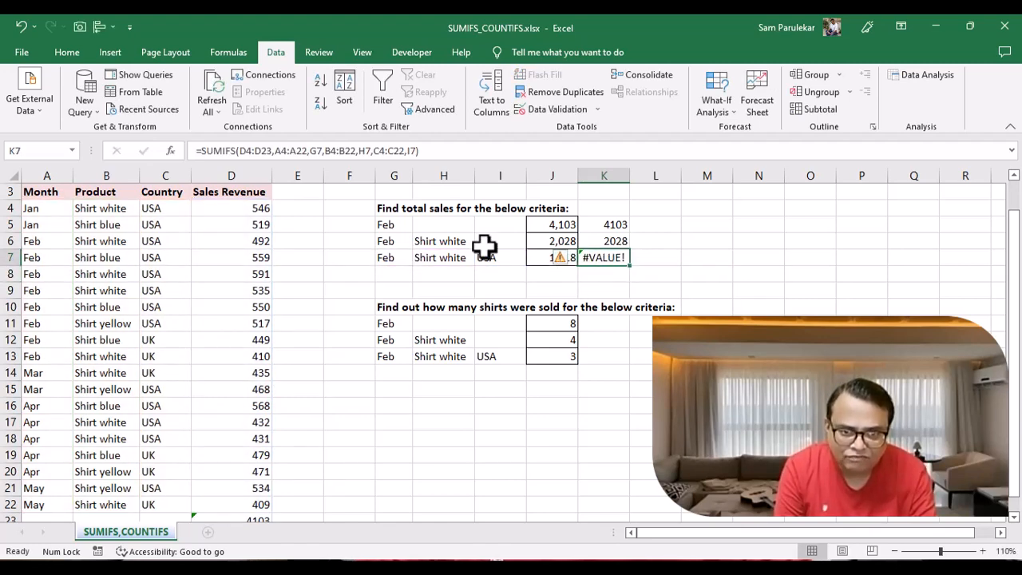
left_click(431, 152)
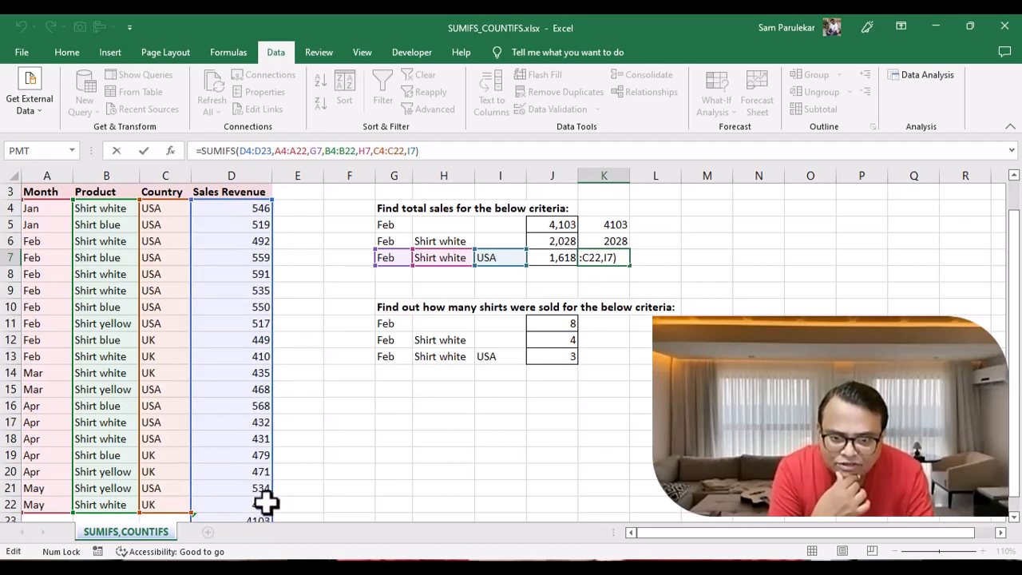
left_click(269, 150)
key("BackSpace")
type("3")
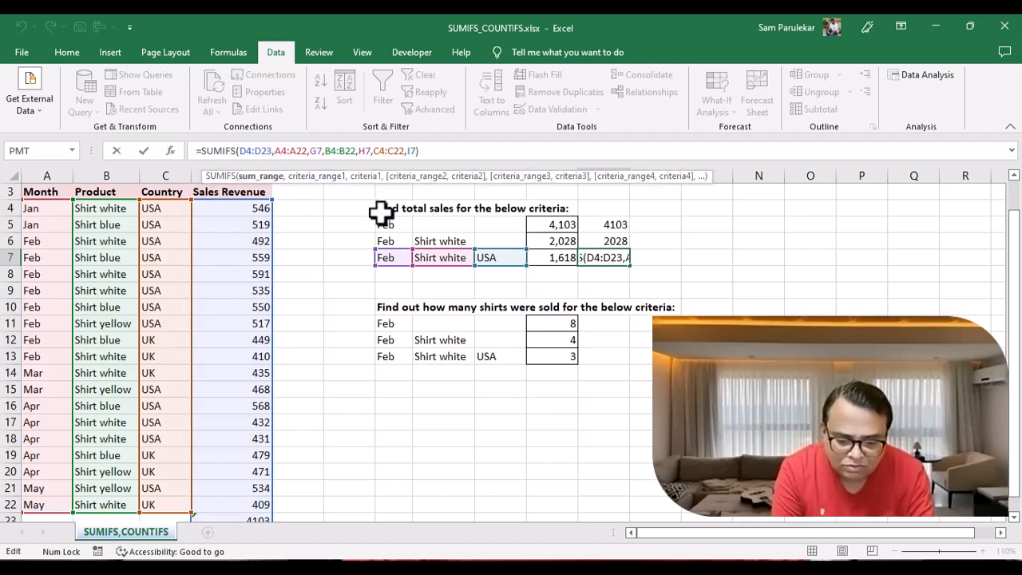
key("BackSpace")
type("2")
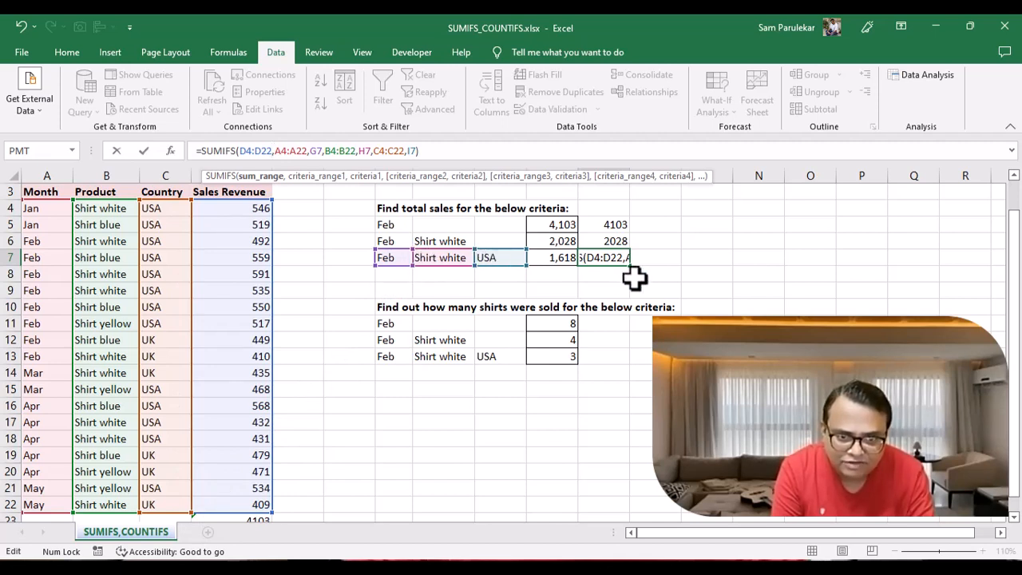
left_click(459, 149)
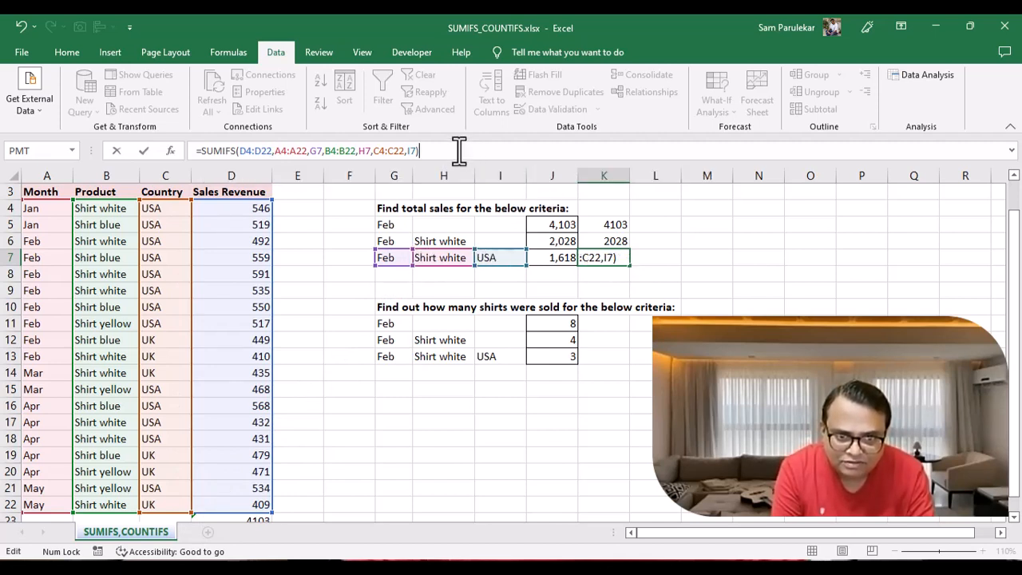
key("Return")
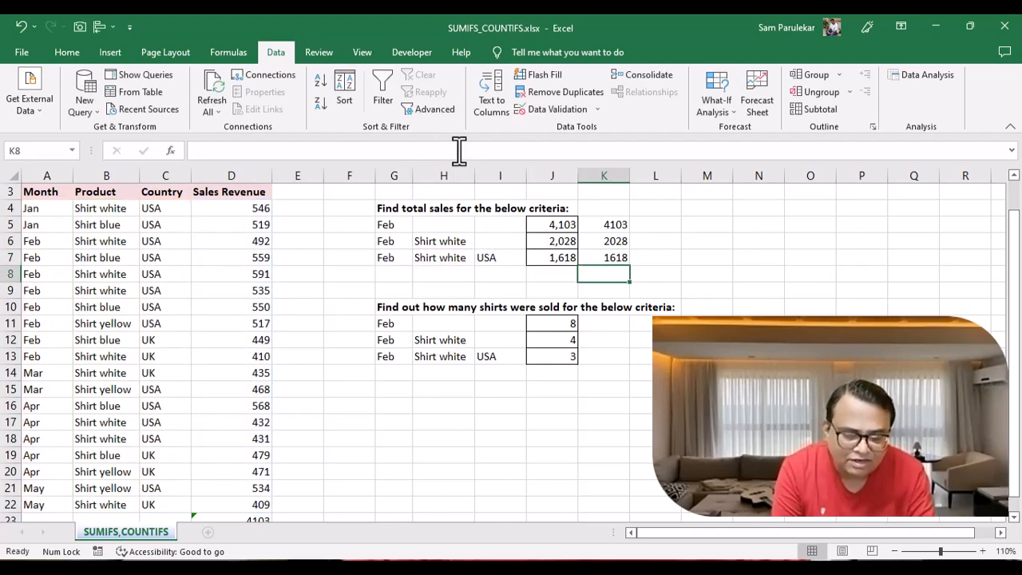
- Delete the SUM check formula in cell D23 below the Sales Revenue data
scroll(460, 149, "down", 1)
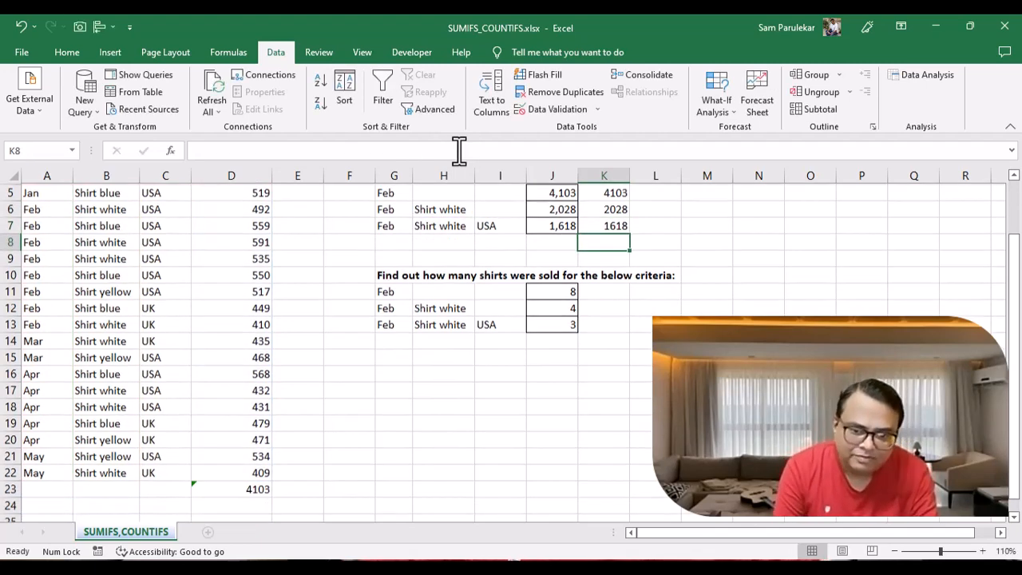
scroll(317, 256, "down", 2)
left_click(255, 424)
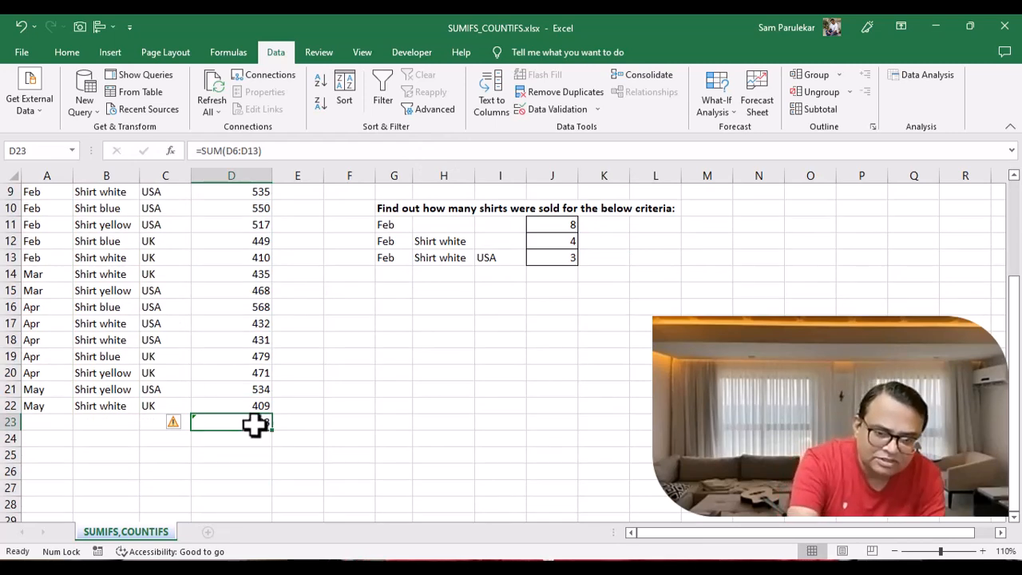
key("Delete")
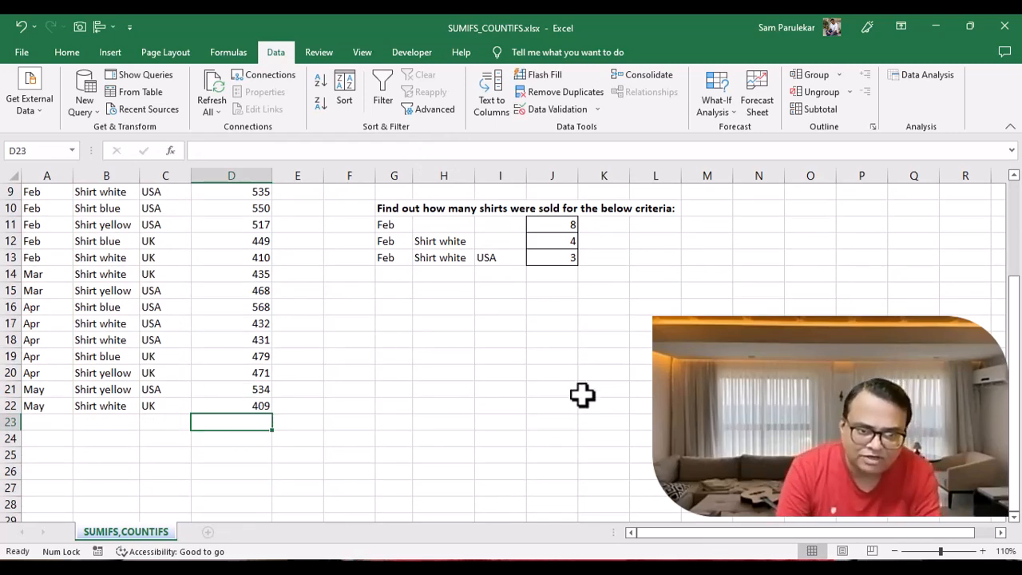
- Enter a COUNTIF formula in cell K11 with Month cells A4:A22 as the range and G11 as the criteria
scroll(583, 395, "up", 4)
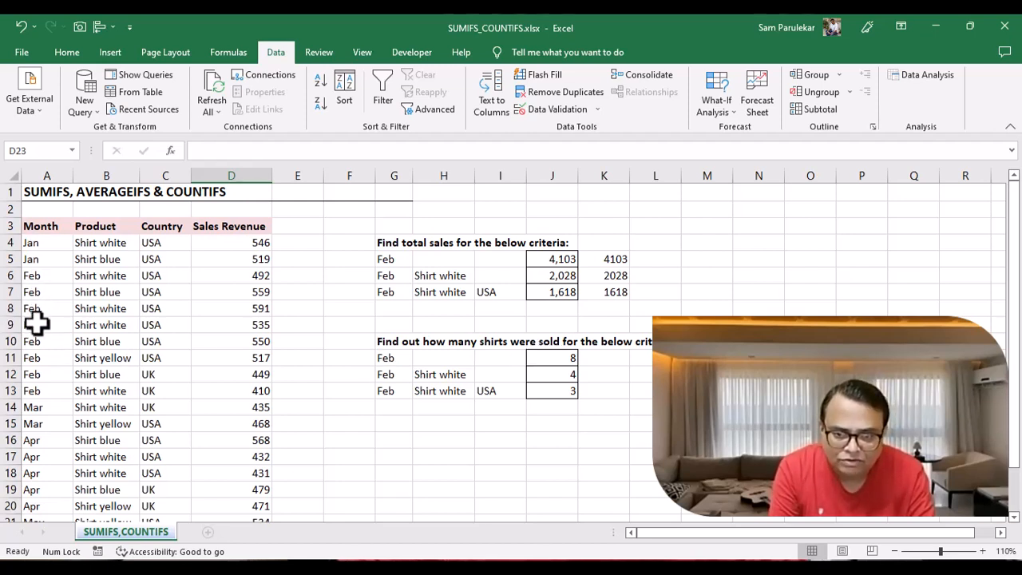
left_click(616, 362)
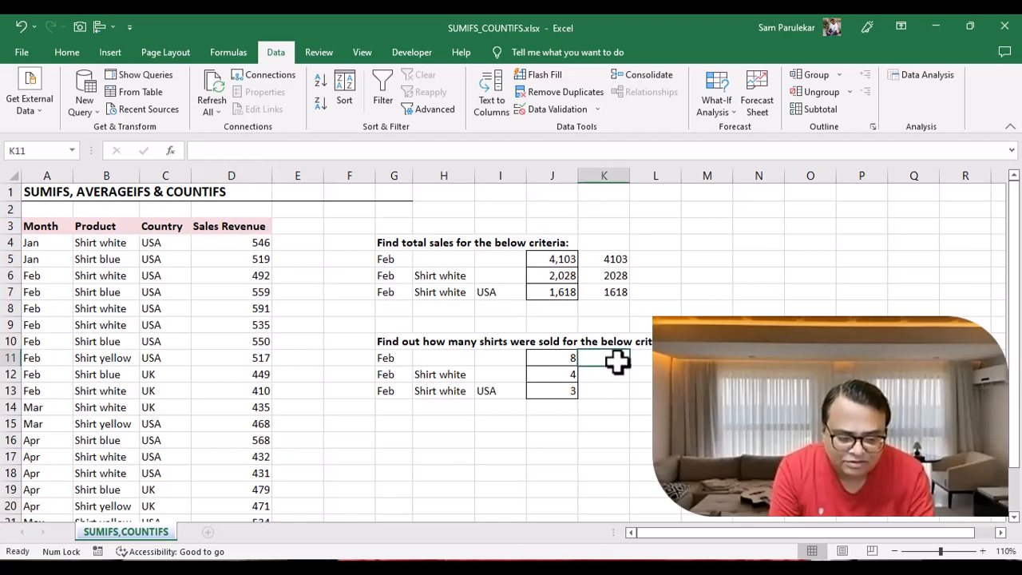
type("=coun")
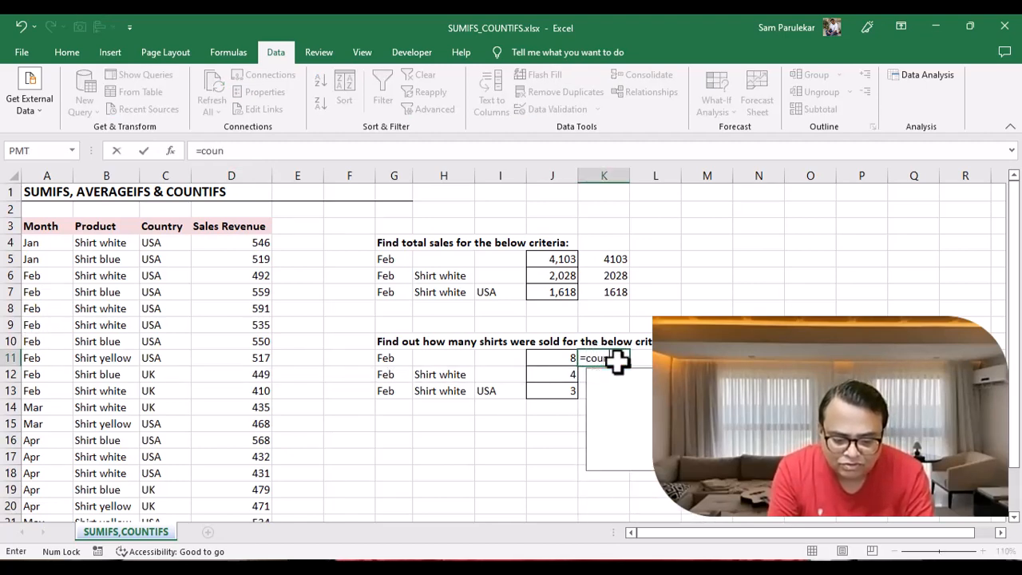
type("tif")
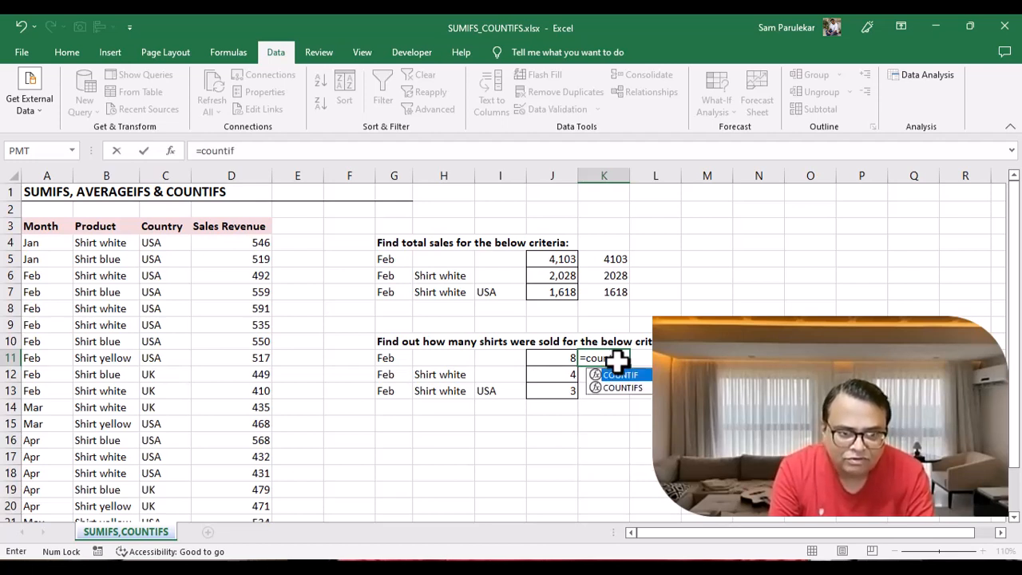
type("(")
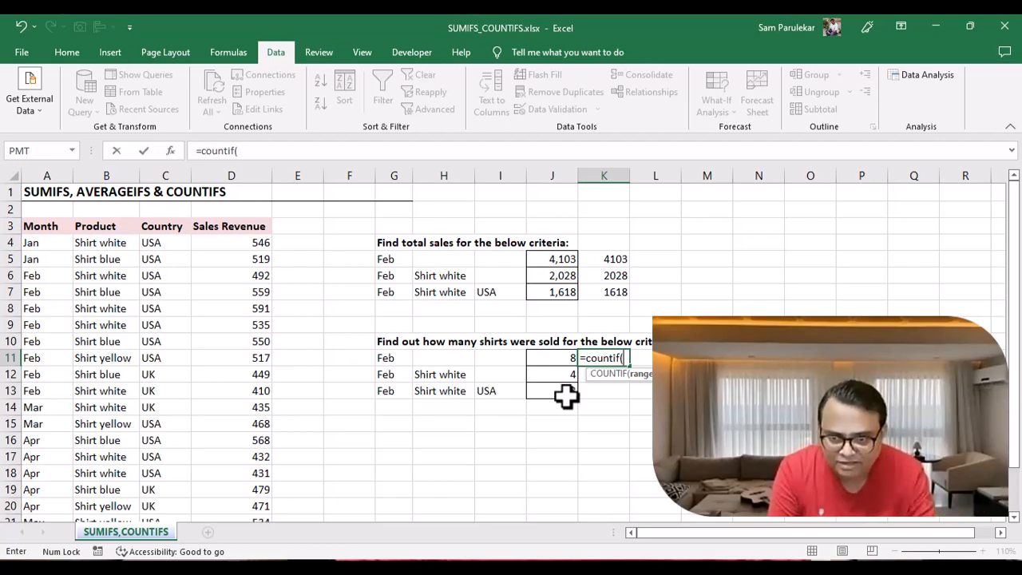
left_click(34, 239)
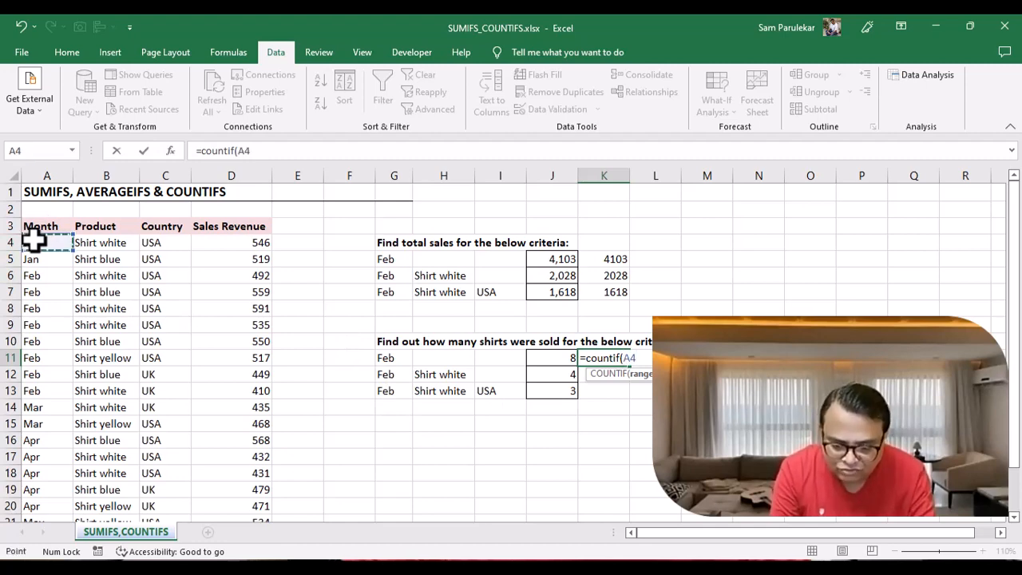
key("ctrl+shift+Down")
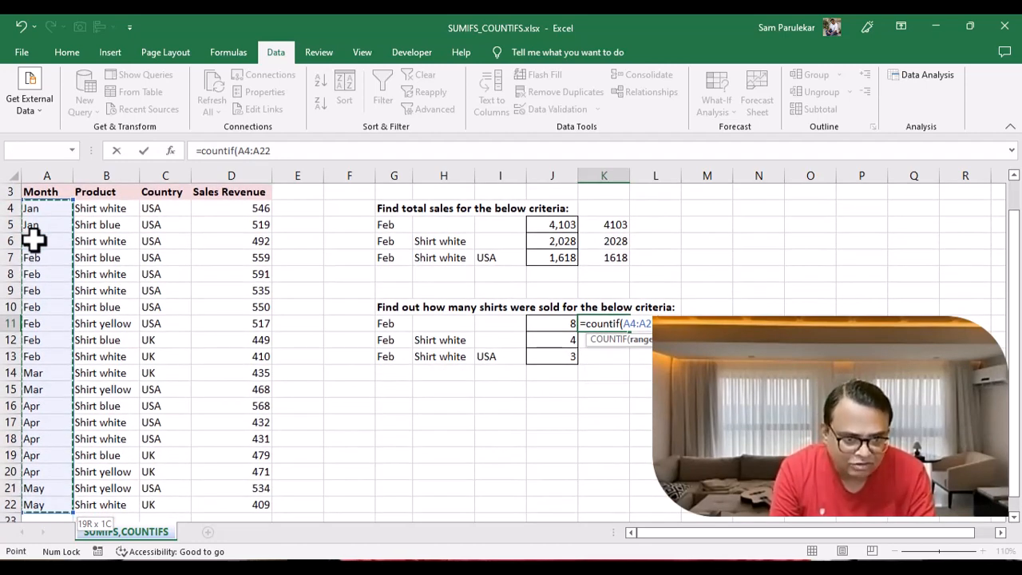
type(",")
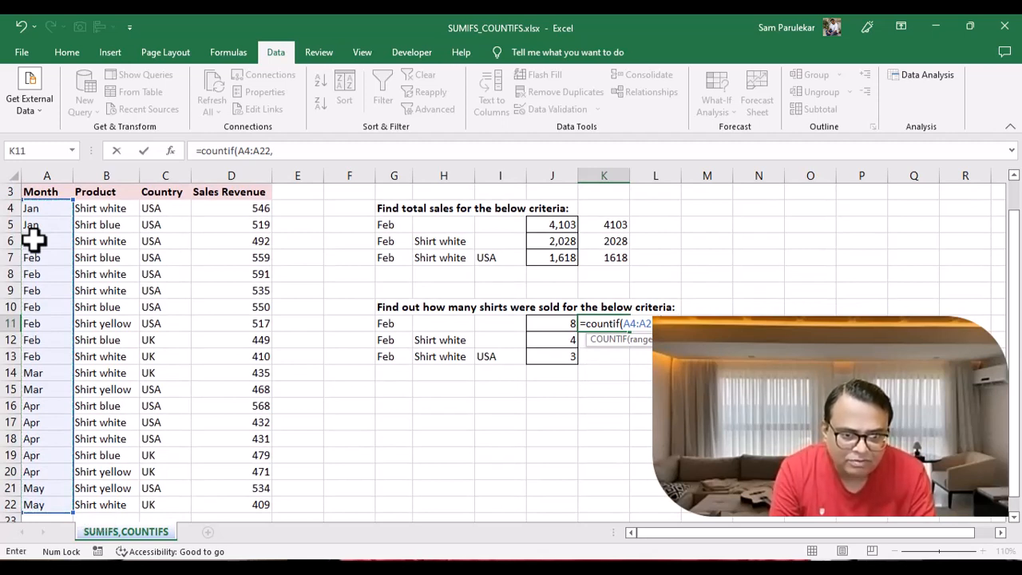
left_click(385, 324)
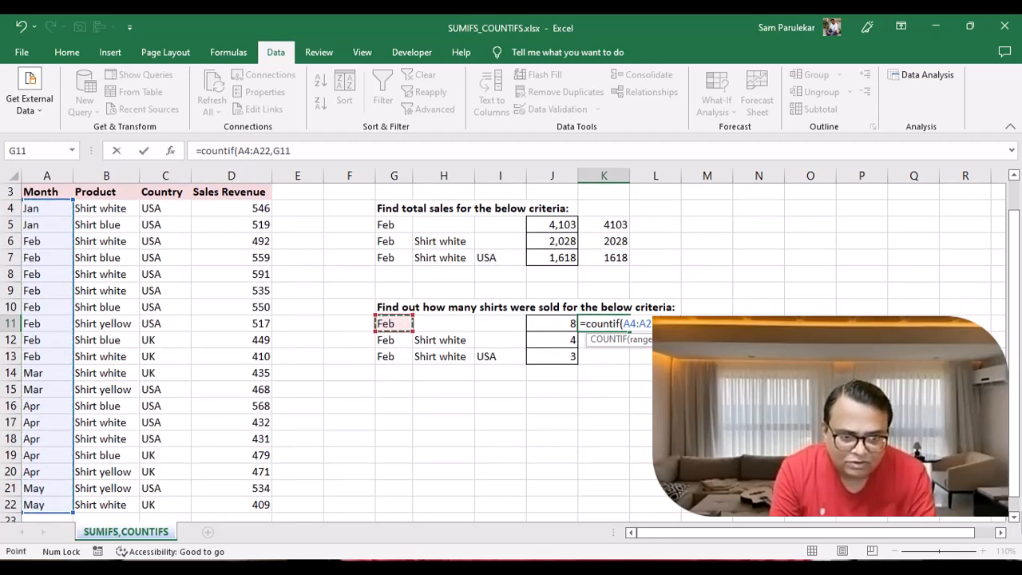
type(")")
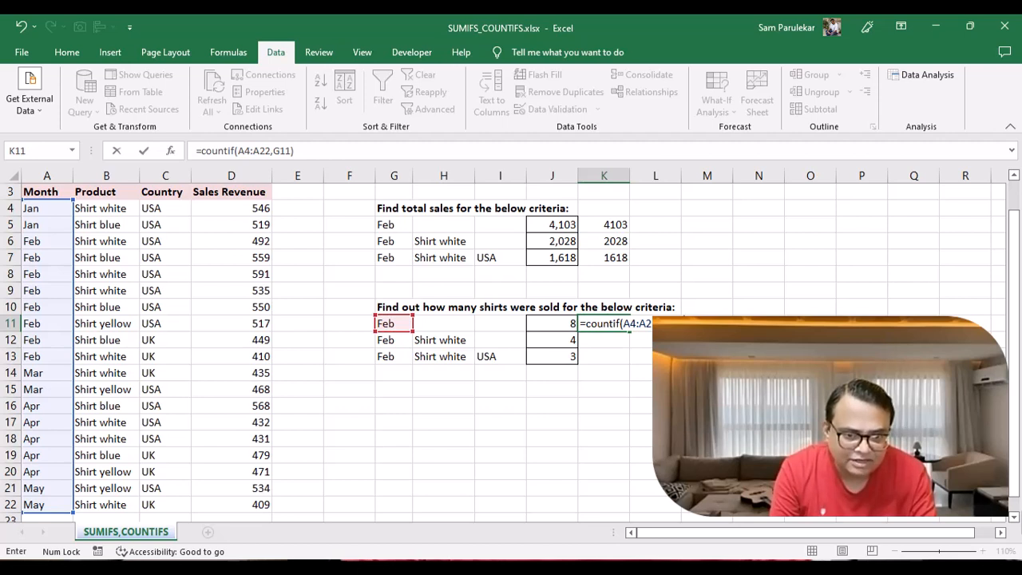
key("Return")
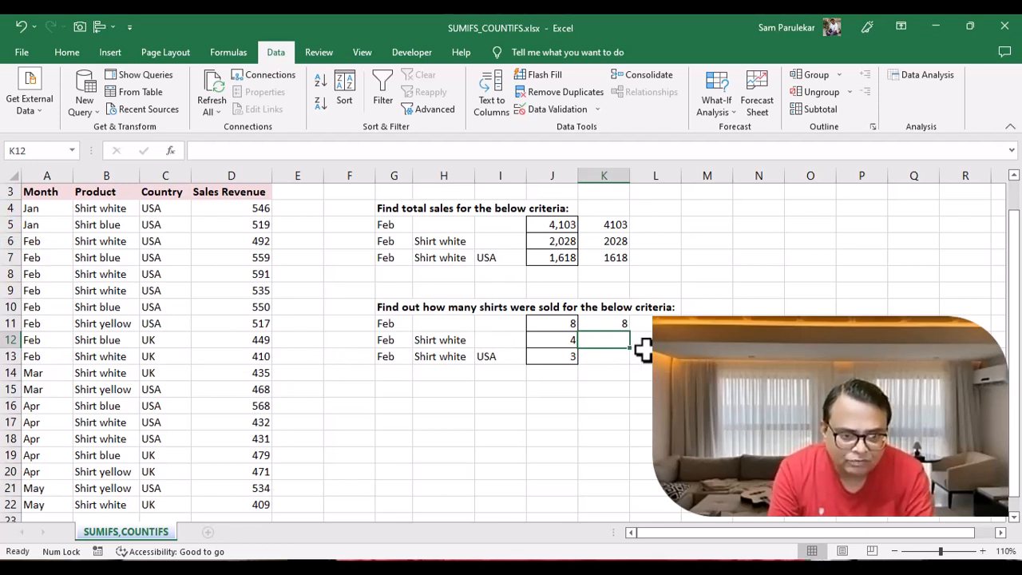
- Start a COUNTIFS formula in cell K12 with Month cells A4:A22 as the first criteria range and G12 as its criteria
type("s=")
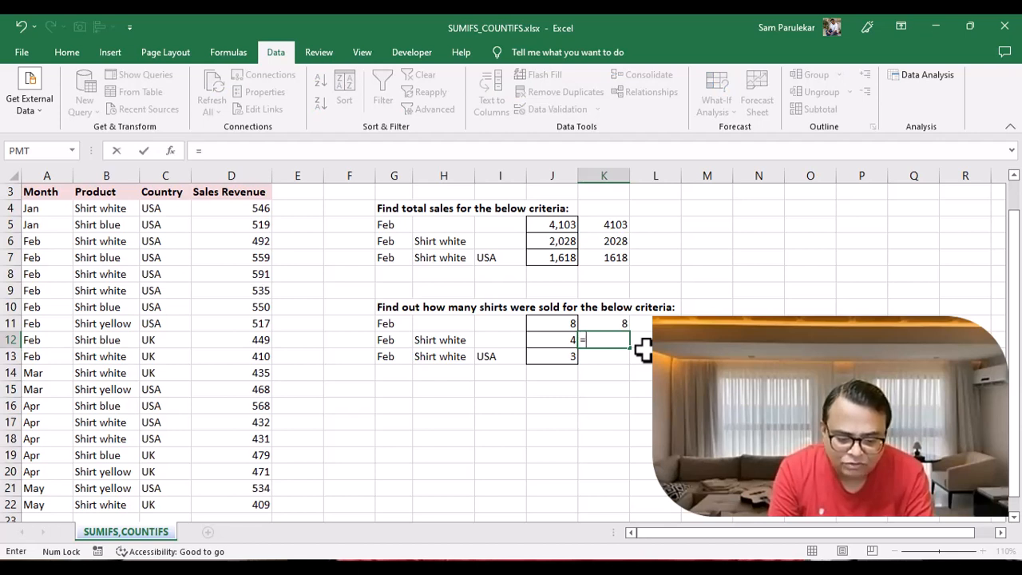
type("countif")
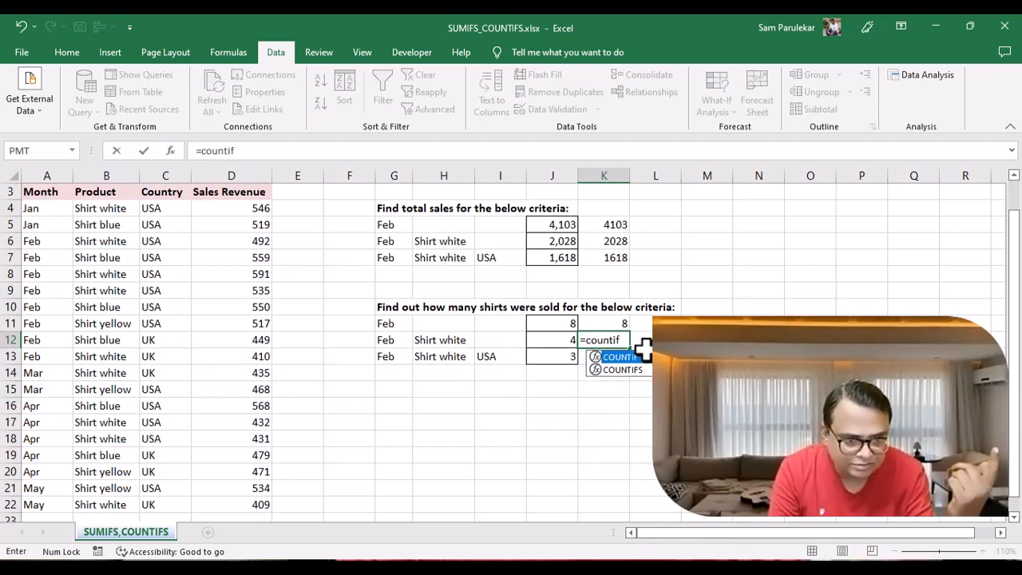
type("s(")
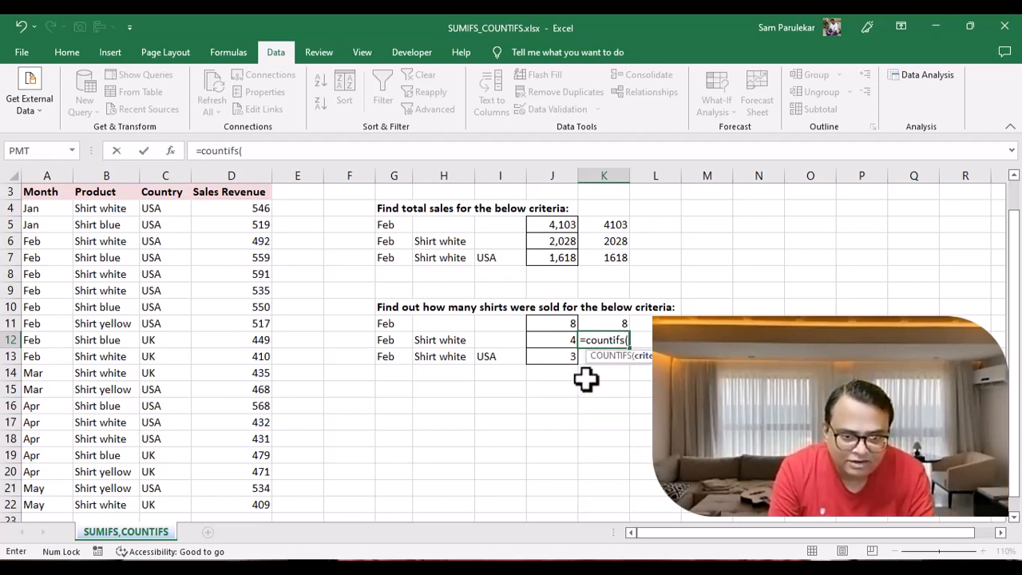
left_click(48, 209)
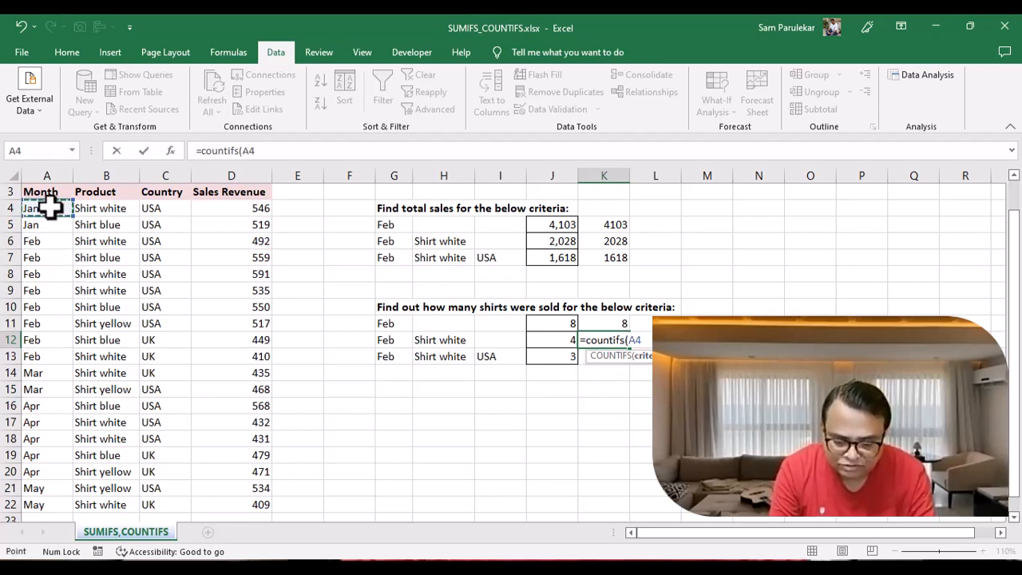
key("ctrl+shift+Down")
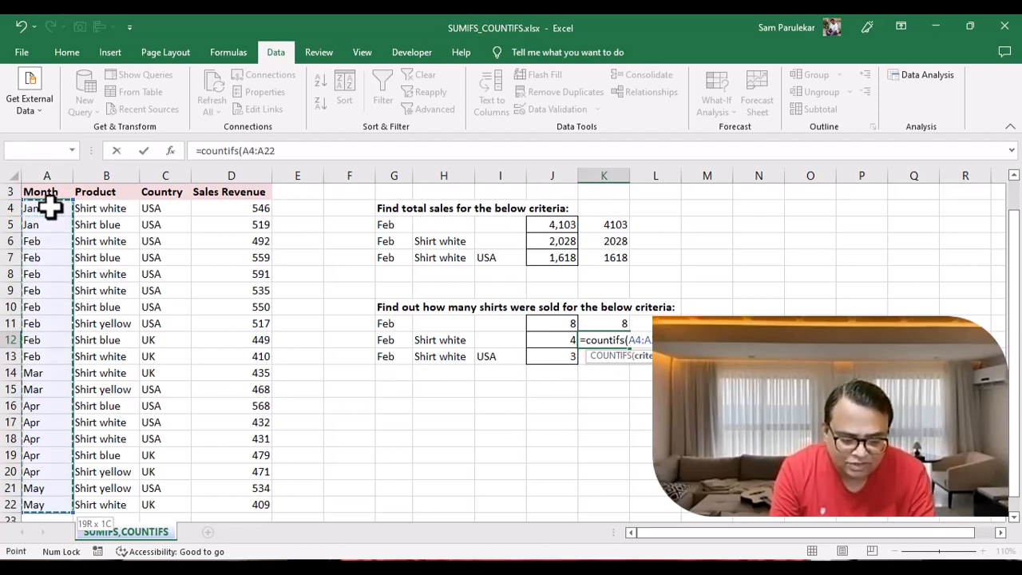
type(",")
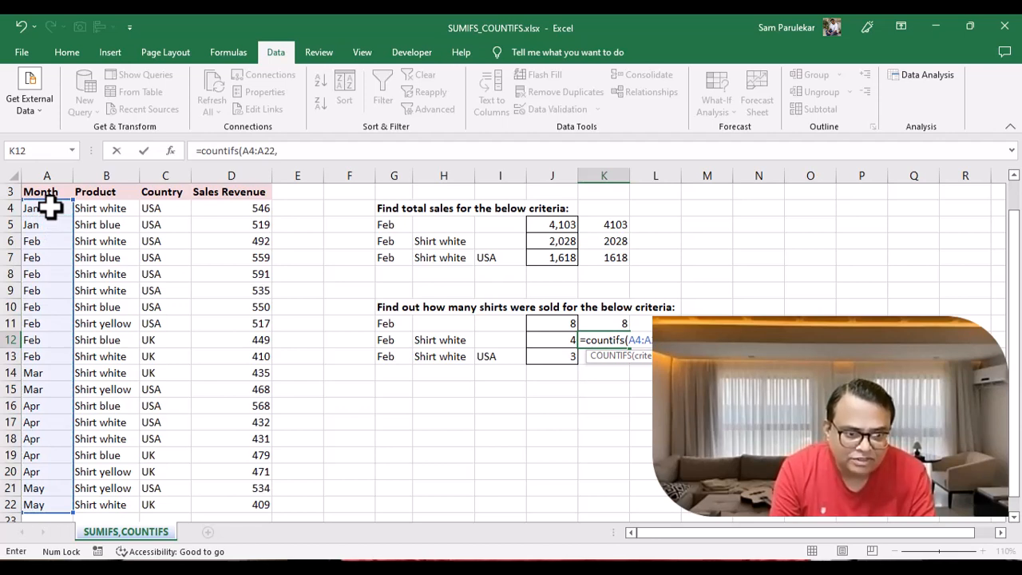
left_click(389, 342)
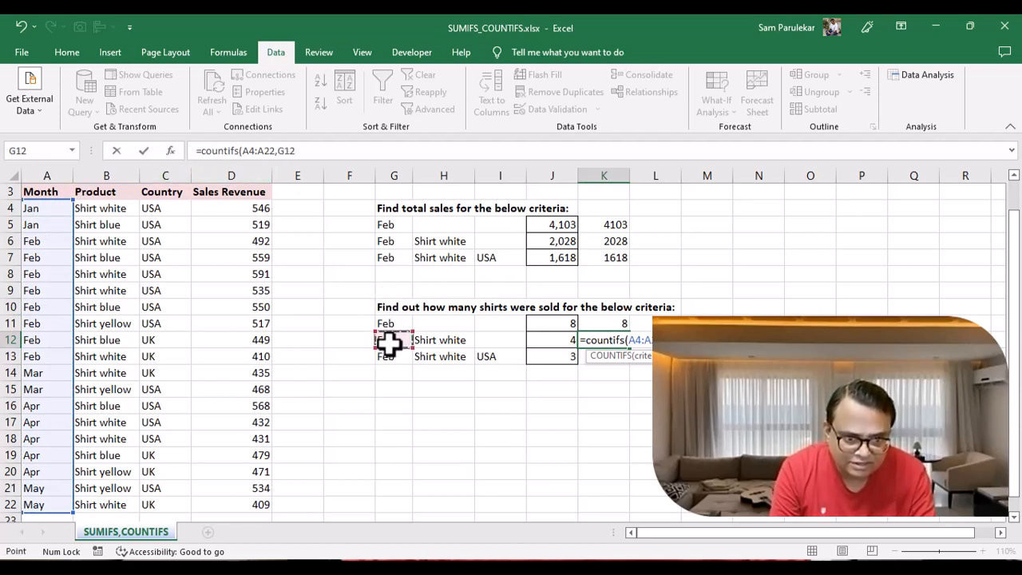
type(",")
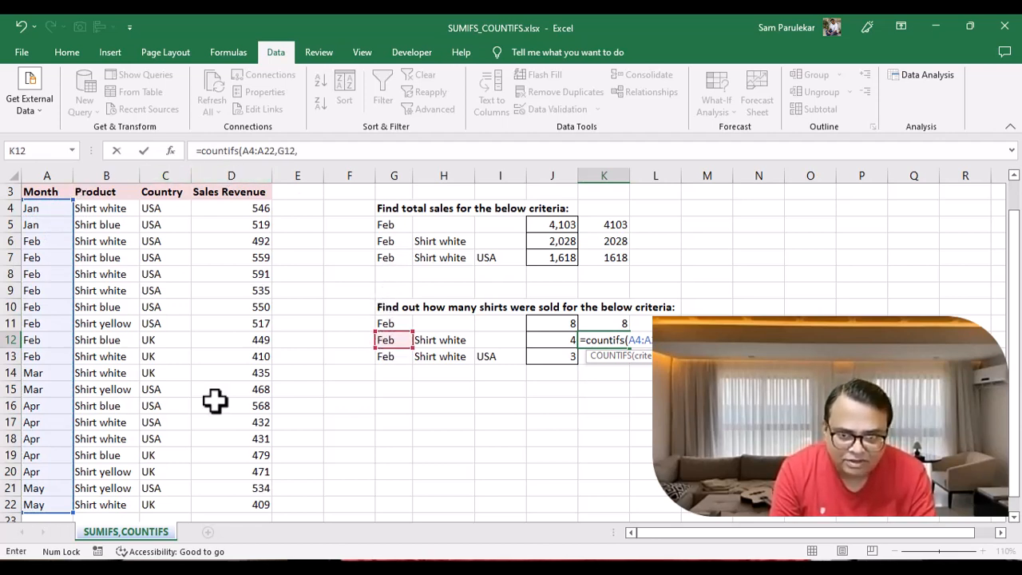
- Complete the COUNTIFS formula with Product cells B4:B22 as the second criteria range and H12 as its criteria
left_click(124, 213)
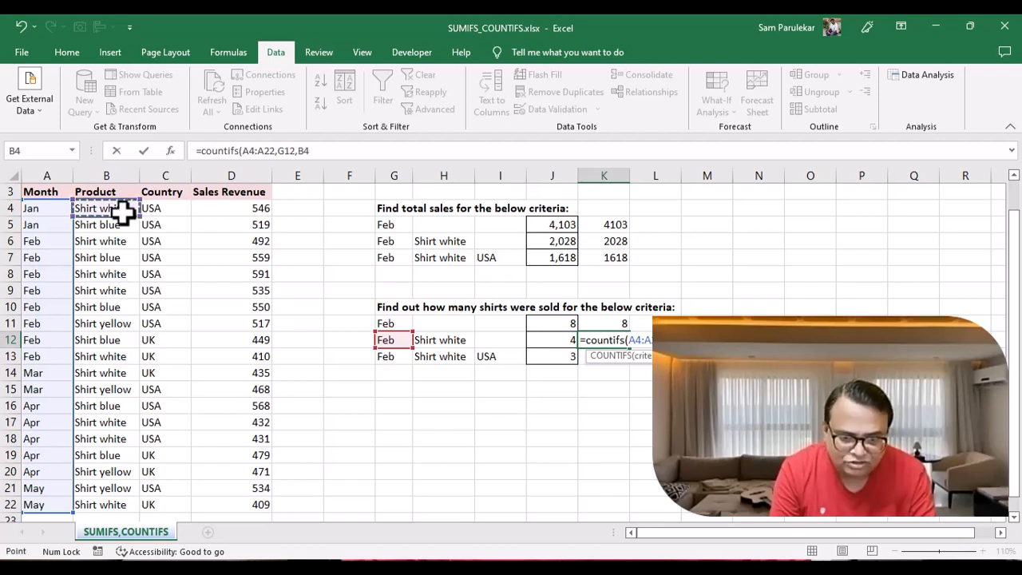
key("ctrl+shift+Down")
type(",")
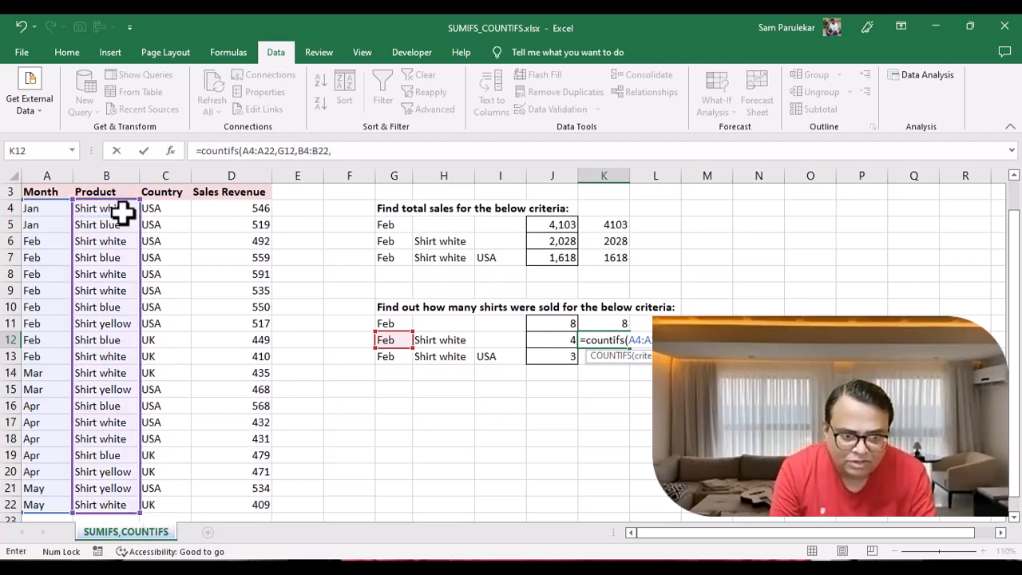
left_click(436, 340)
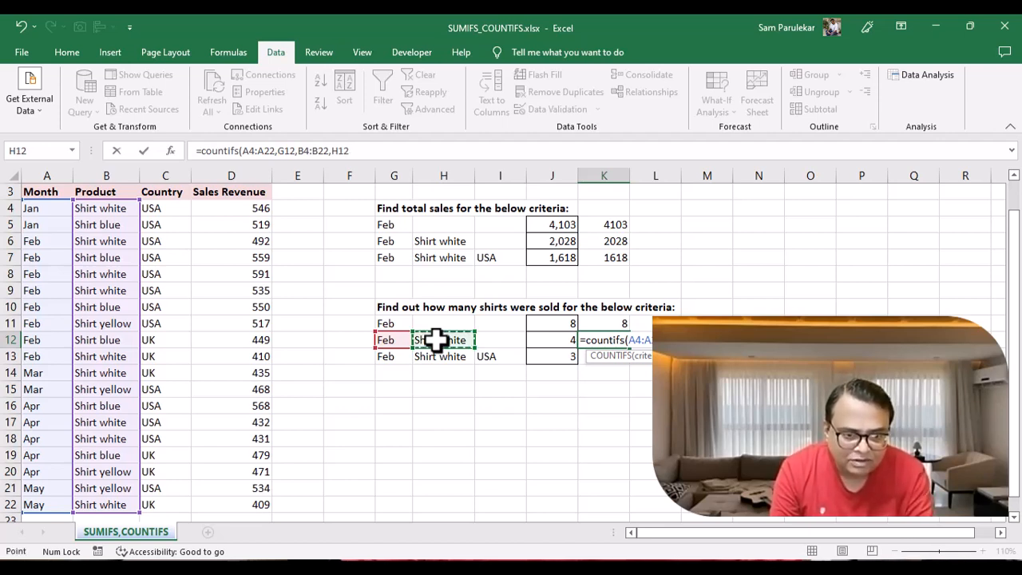
type(")")
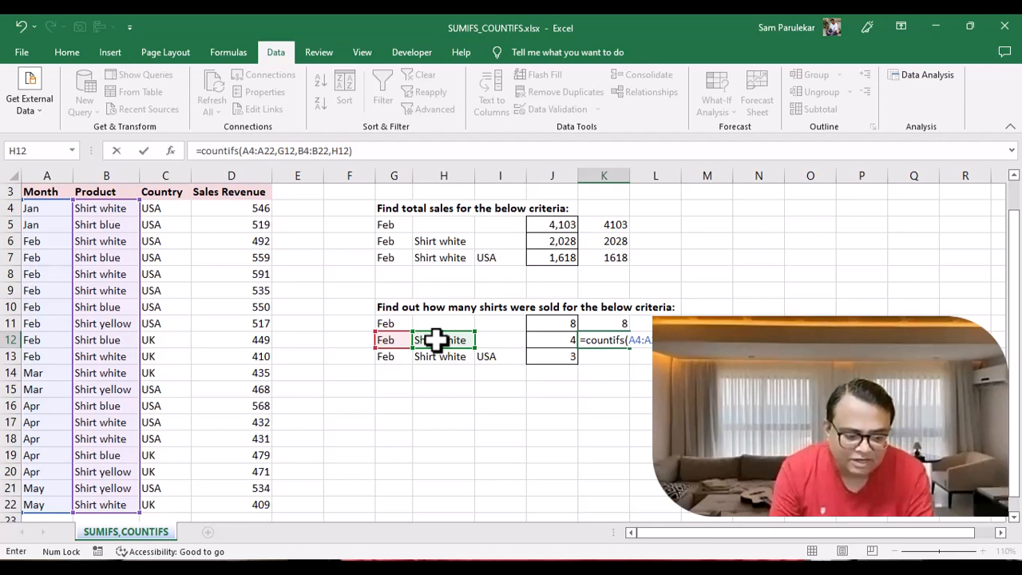
key("Return")
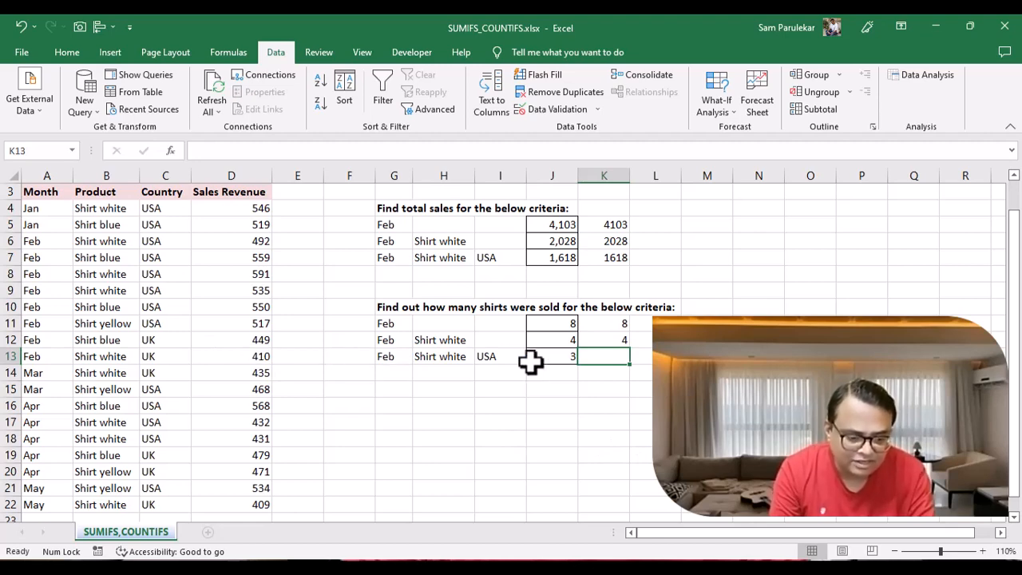
- Start a COUNTIFS formula in cell K13 with Month cells A4:A22 as the first criteria range and G13 as its criteria
type("=")
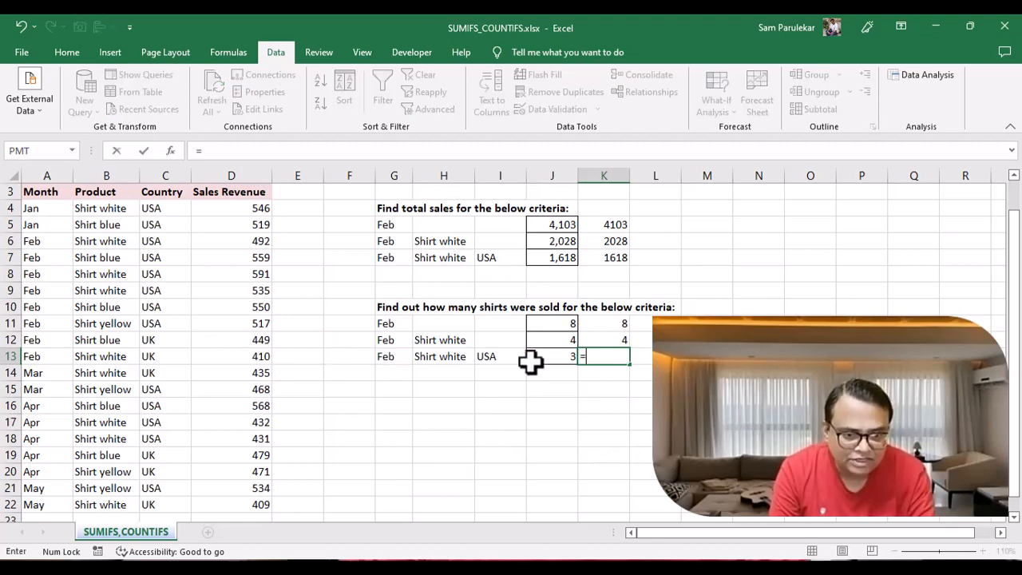
type("countif")
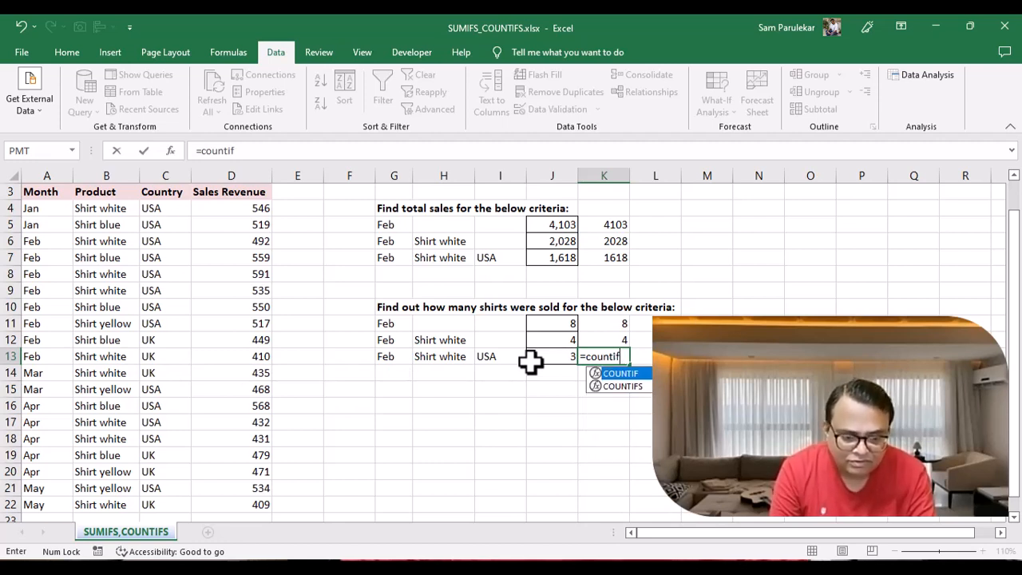
type("s(")
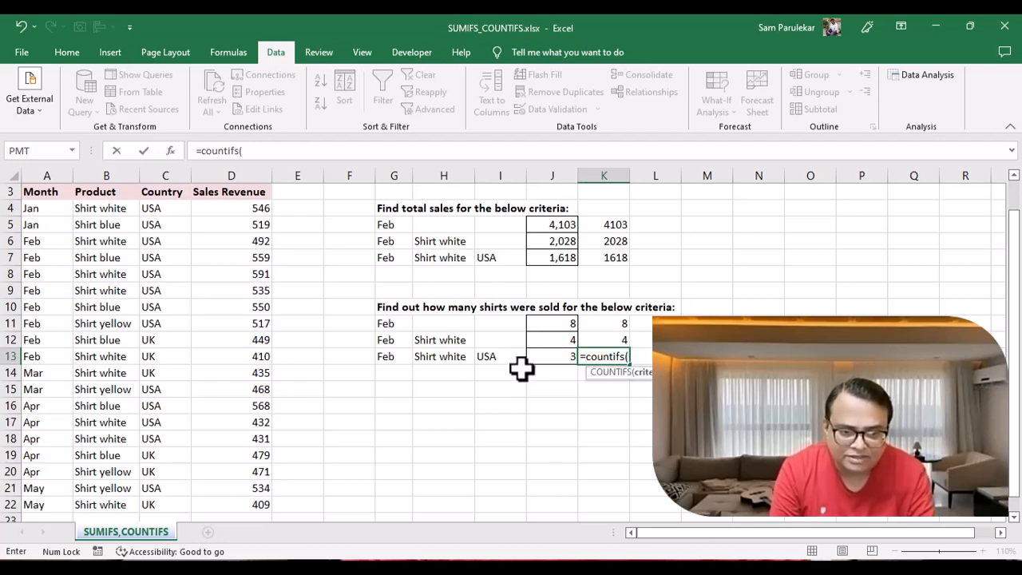
left_click(40, 207)
key("ctrl+shift+Down")
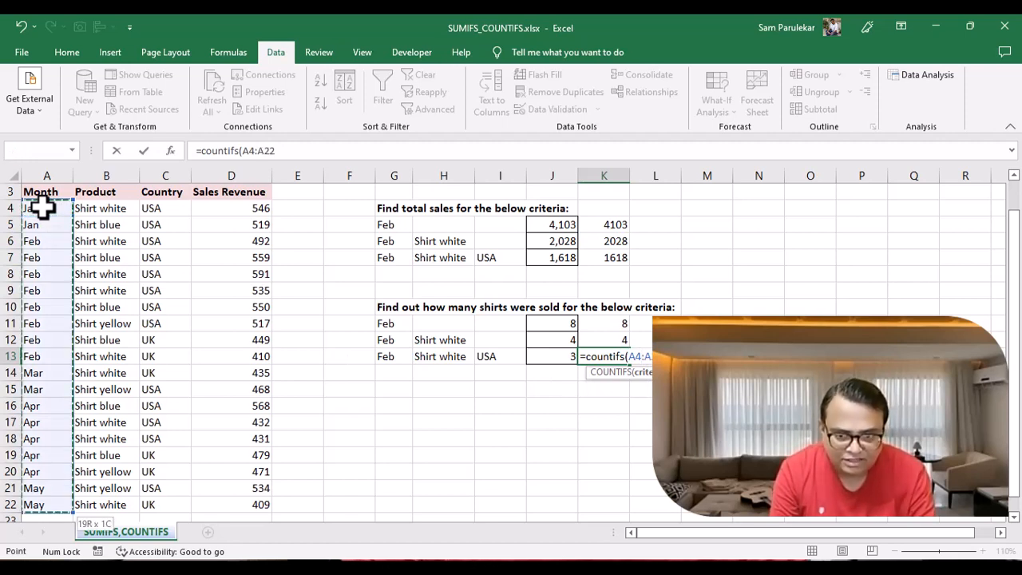
type(",")
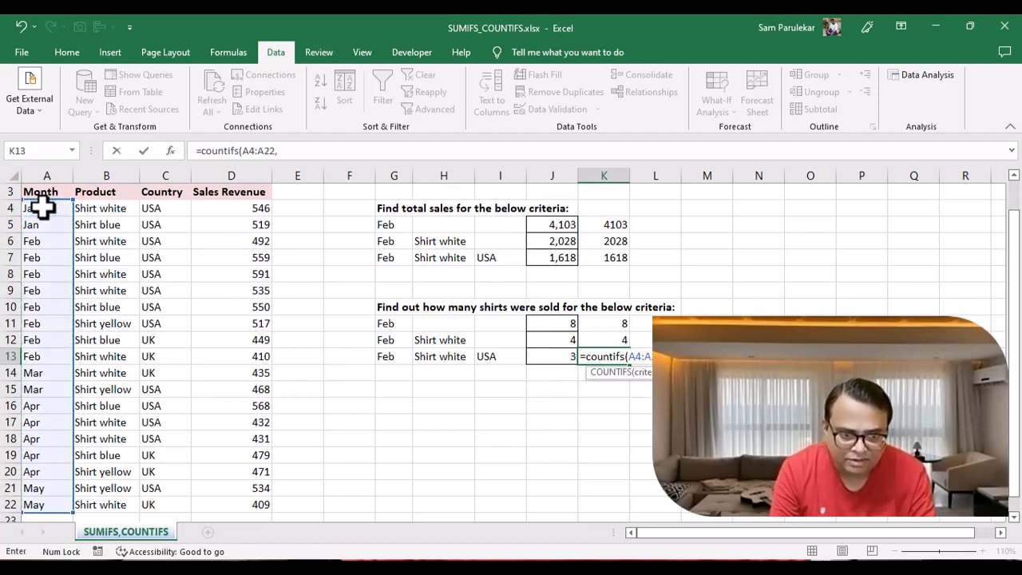
left_click(397, 357)
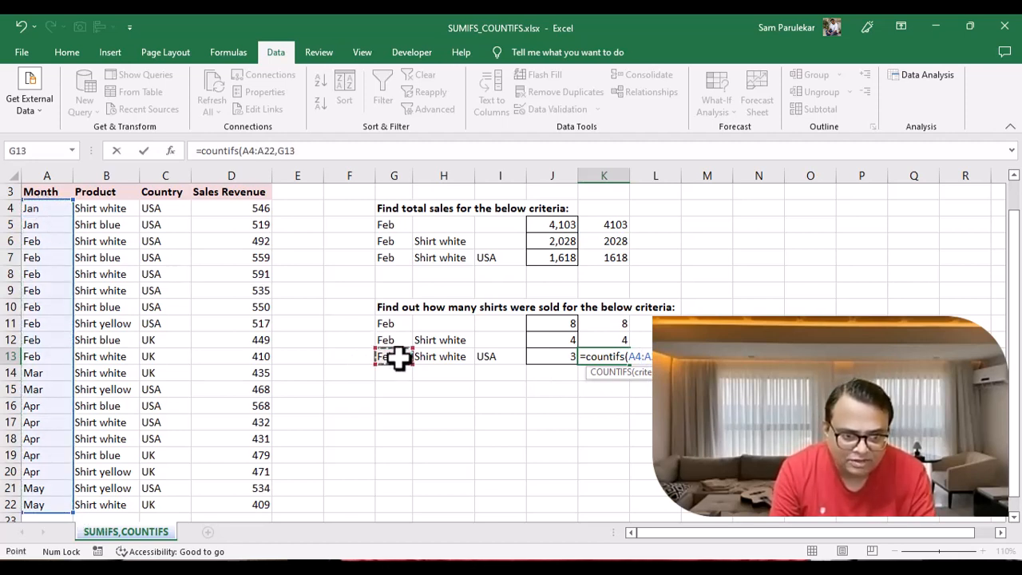
- Add Product cells B4:B22 to the K13 formula as the second criteria range, with H13 as its criteria
type(",")
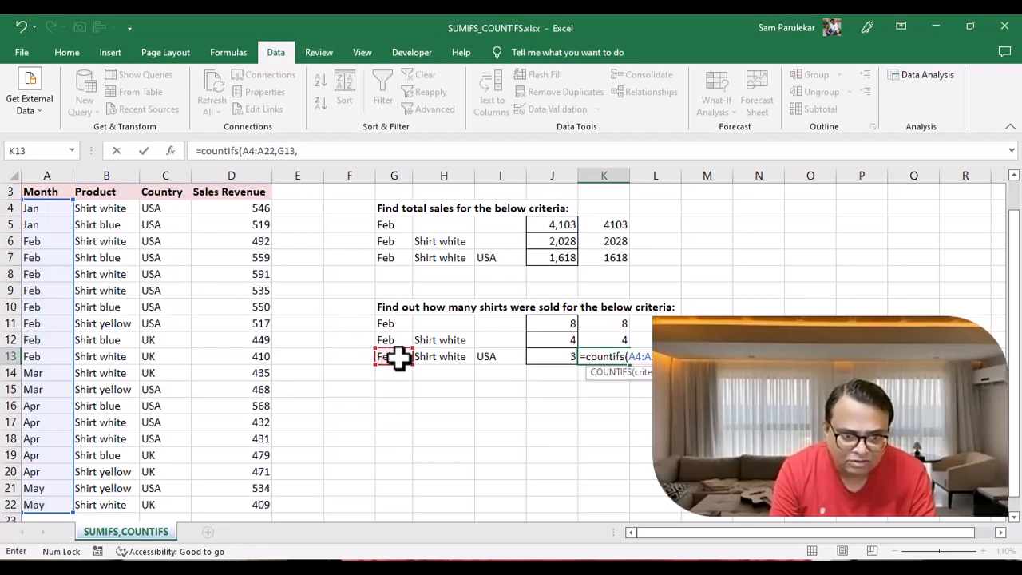
left_click(100, 208)
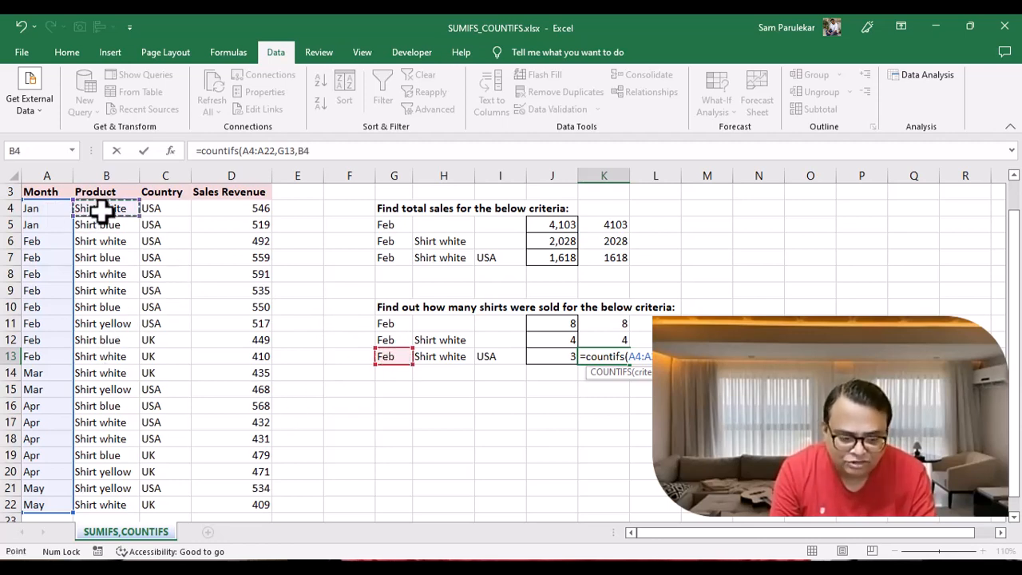
key("ctrl+shift+Down")
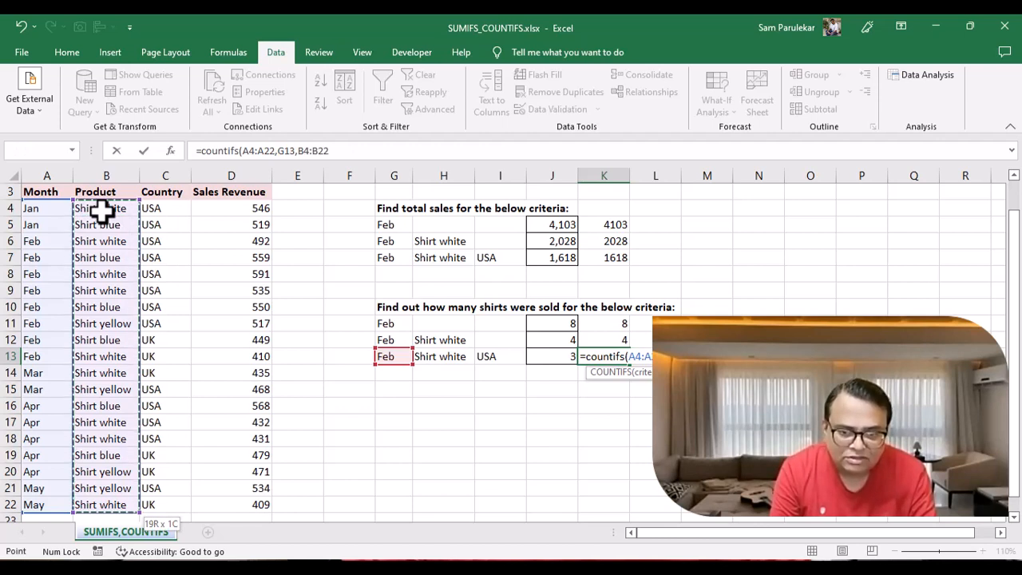
type(",")
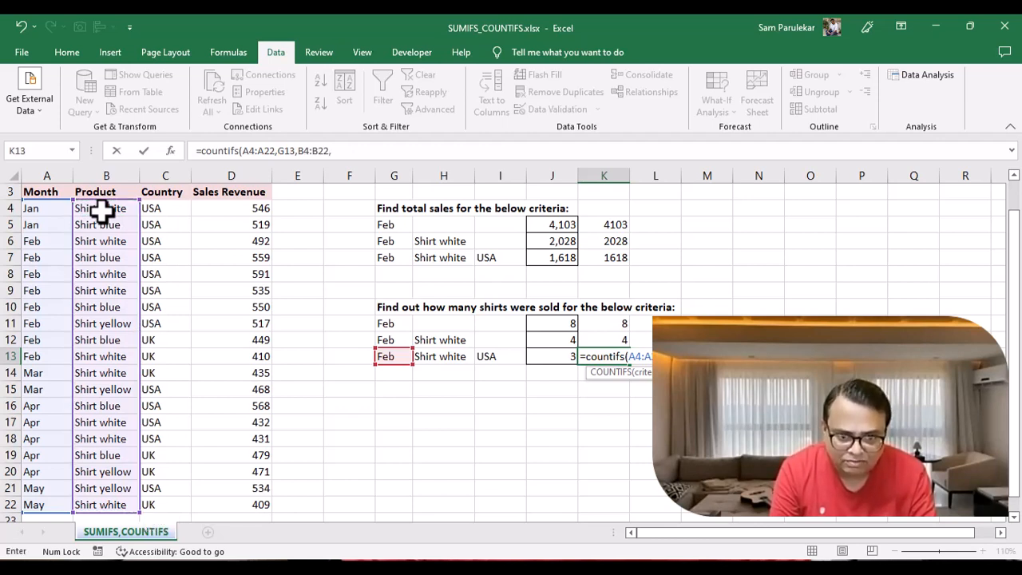
left_click(444, 359)
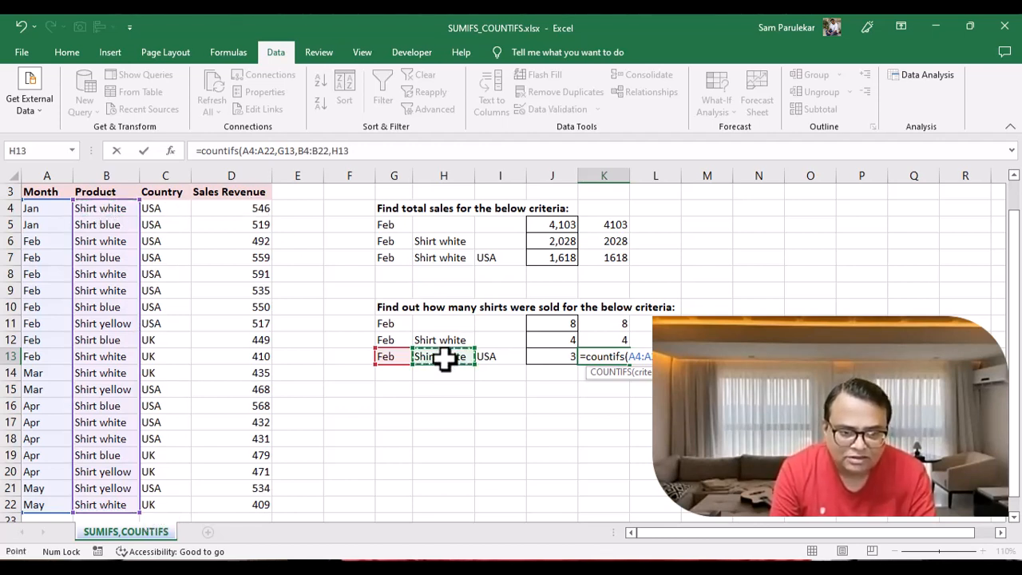
- Complete the K13 formula with Country cells C4:C22 as the third criteria range and I13 as its criteria
type(",")
left_click(160, 210)
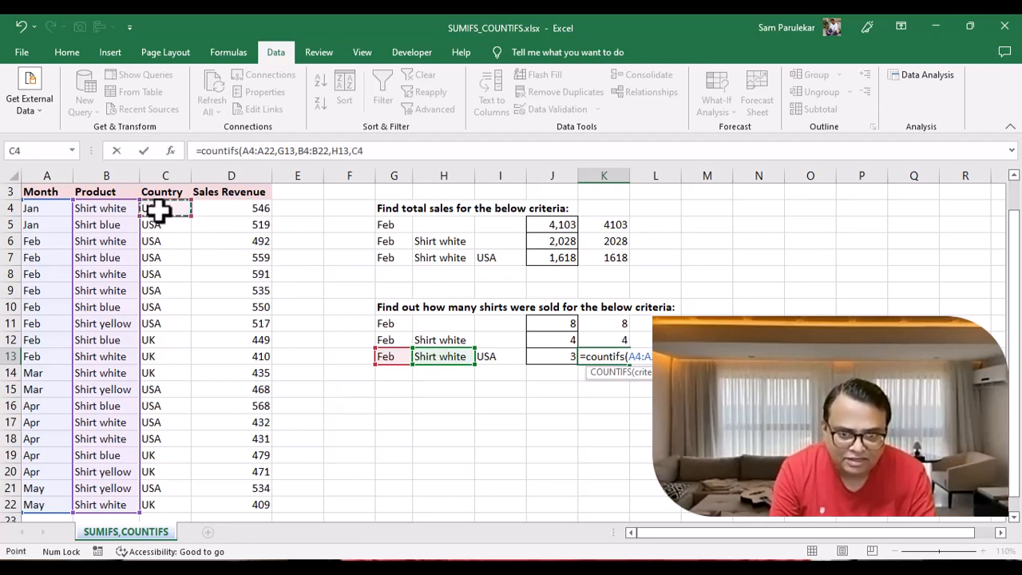
key("ctrl+shift+Down")
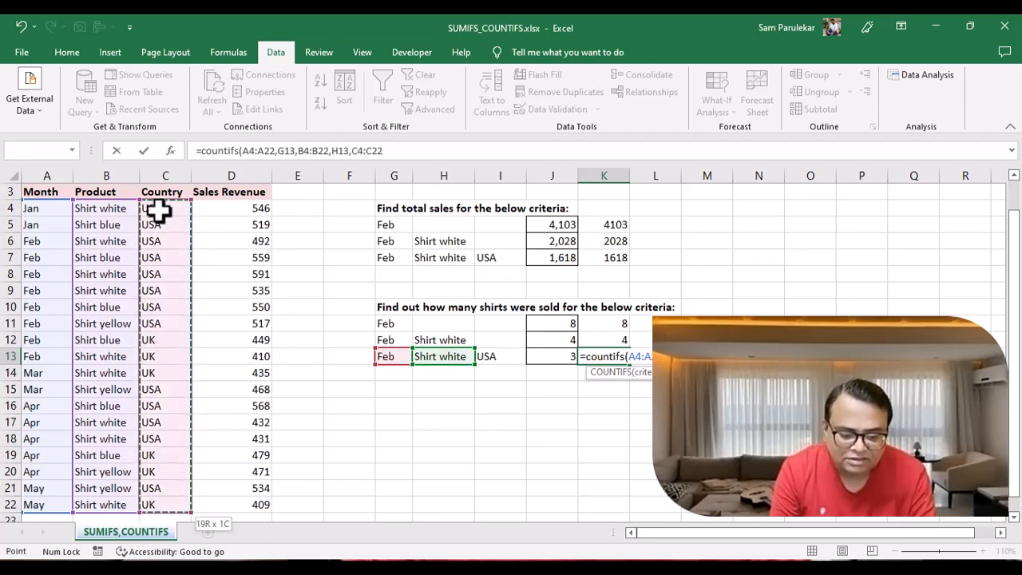
type(",")
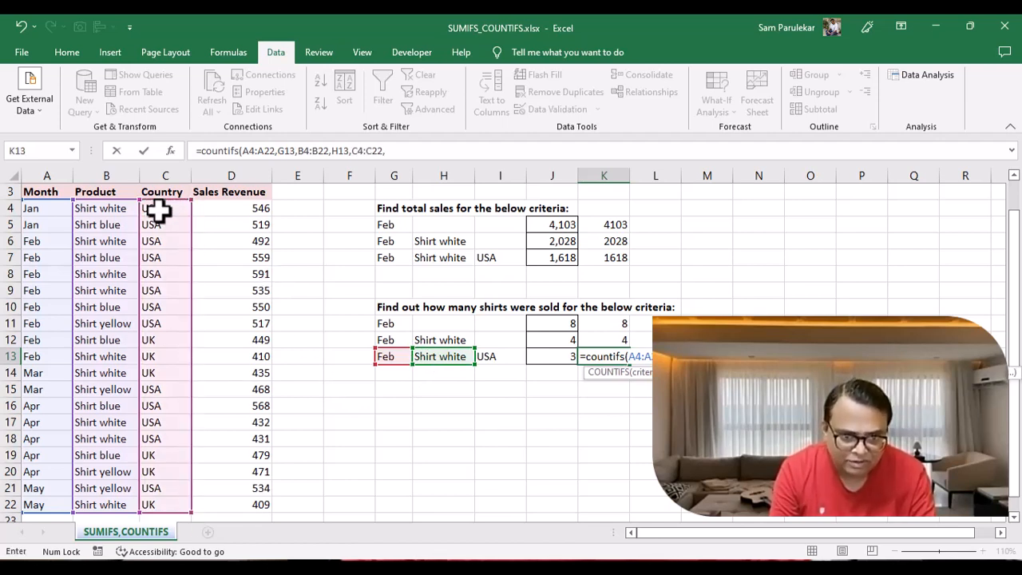
left_click(495, 356)
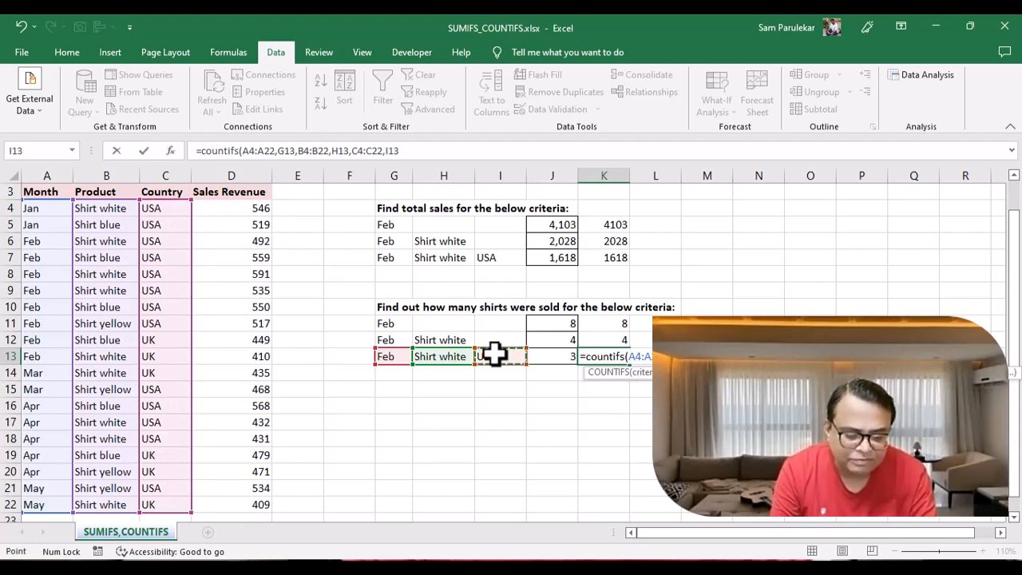
type(")")
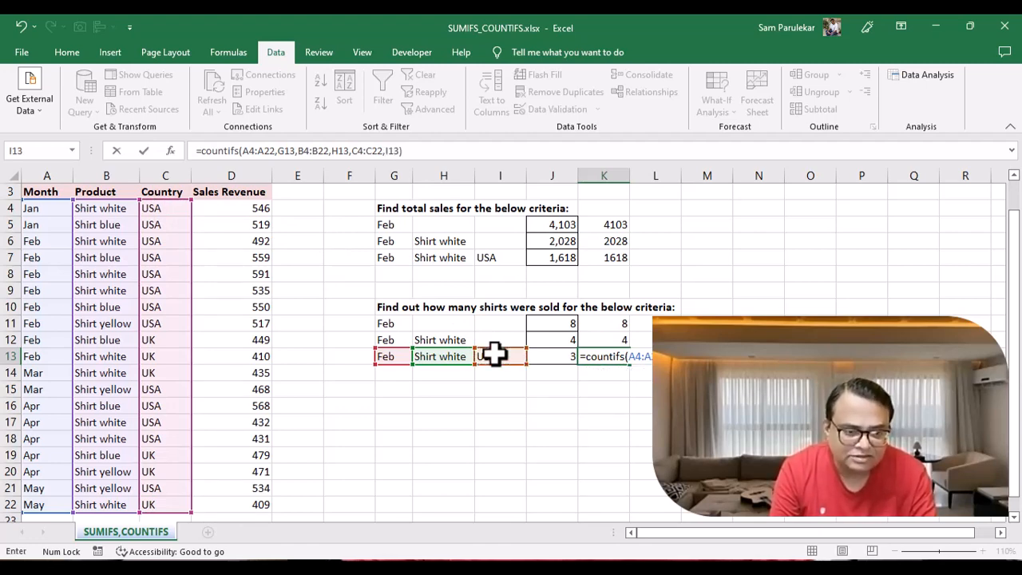
key("Return")
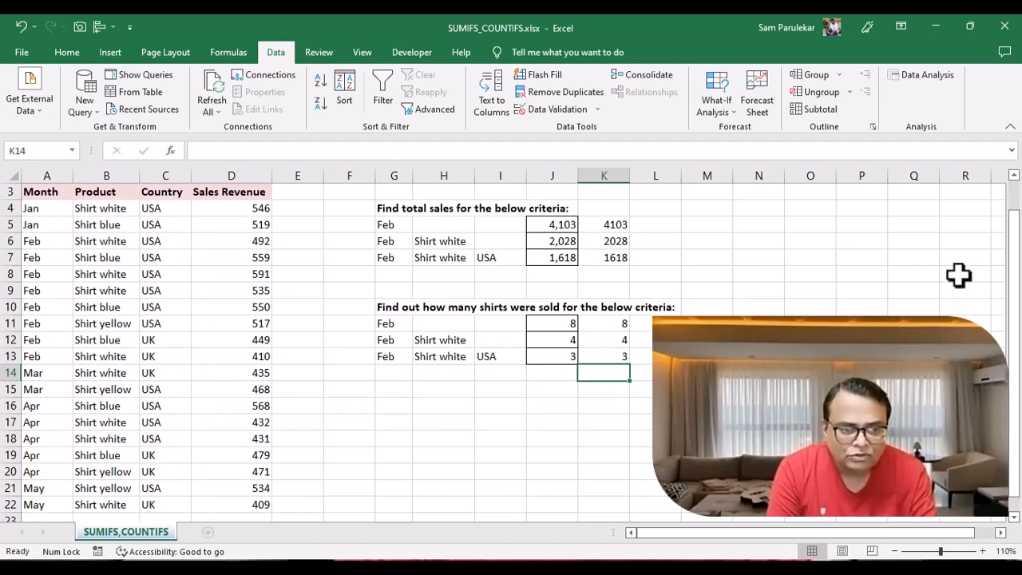
- Enter the function names =sumif() in cell M5 and =sumifs() in cell M6 as plain text
left_click(715, 228)
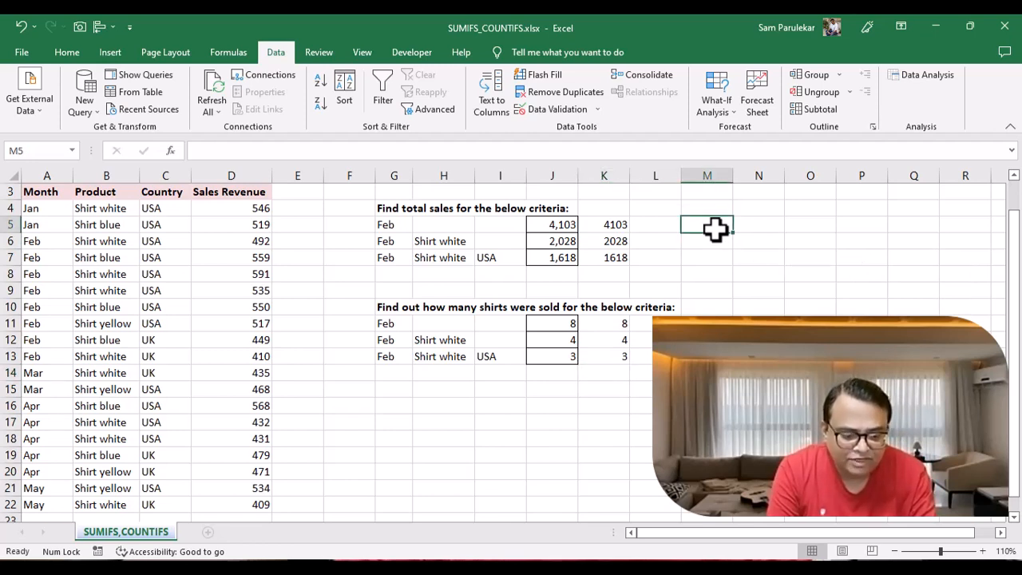
type("'=sumif(")
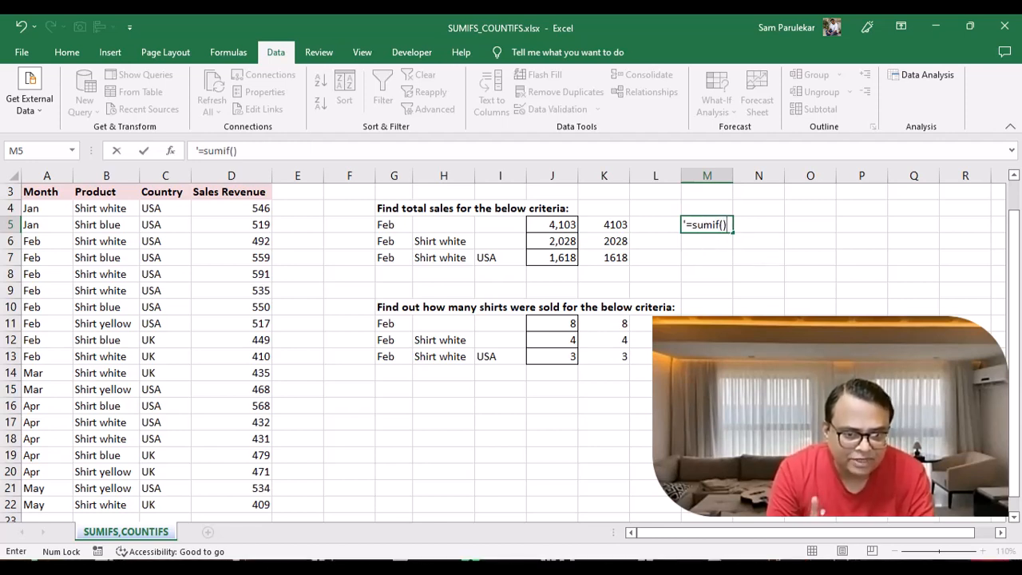
key("Return")
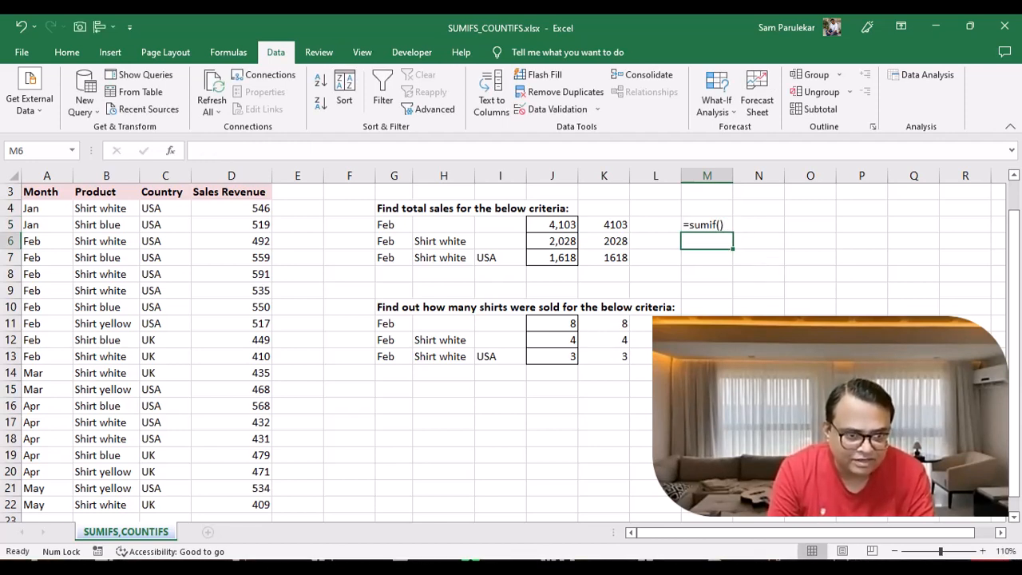
type("'=")
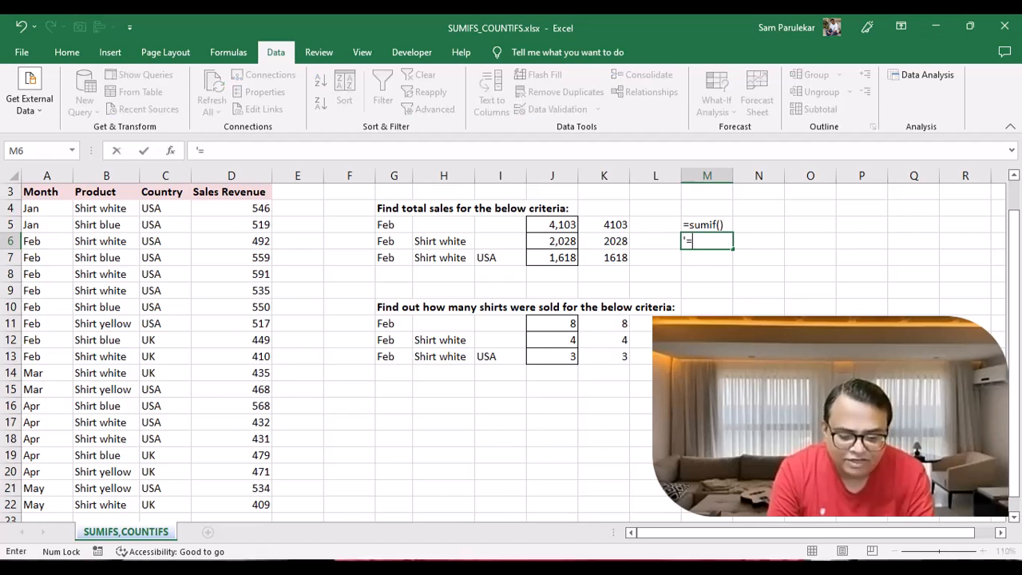
type("umif")
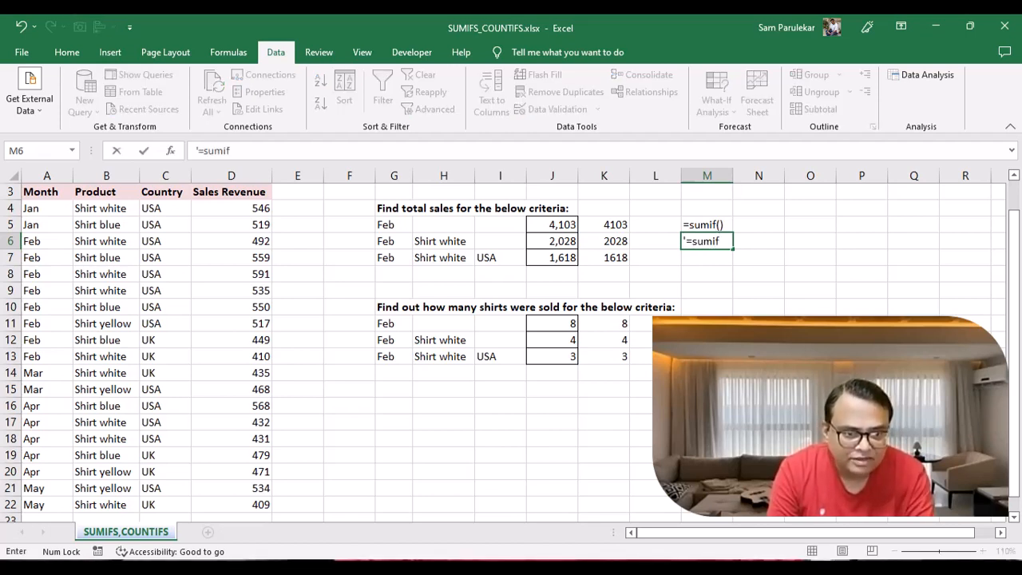
type("s")
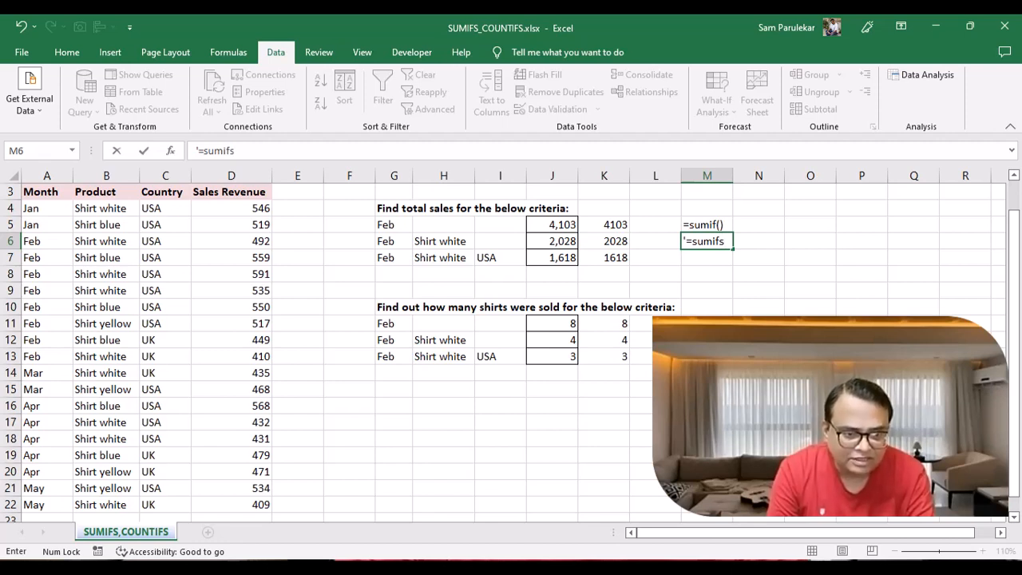
type("(")
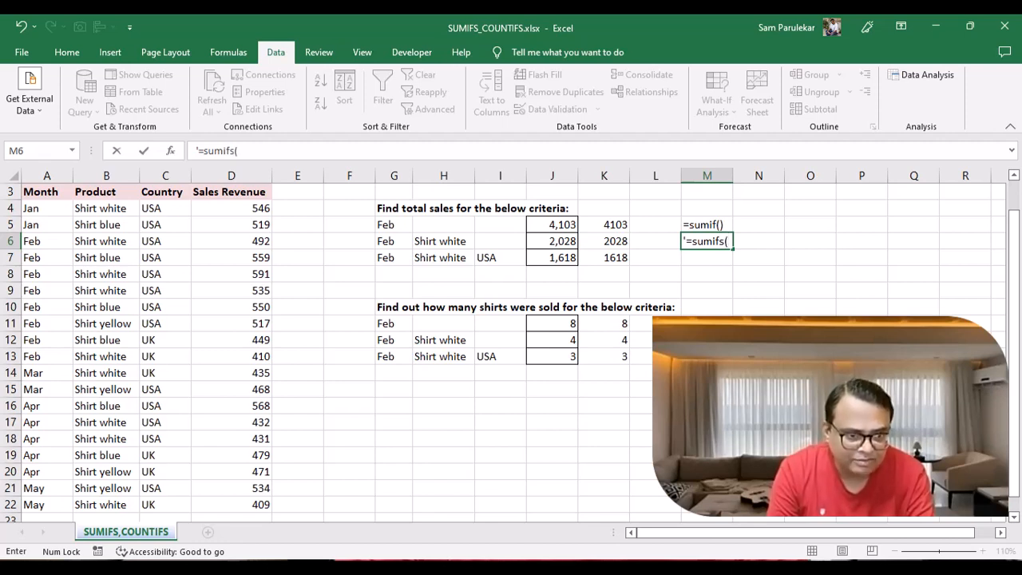
type(")")
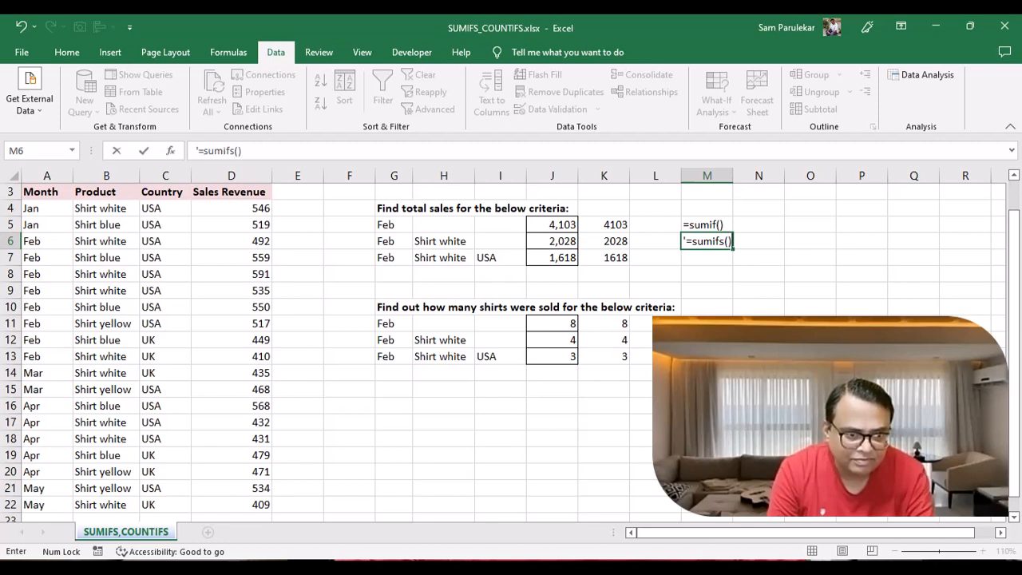
key("Return")
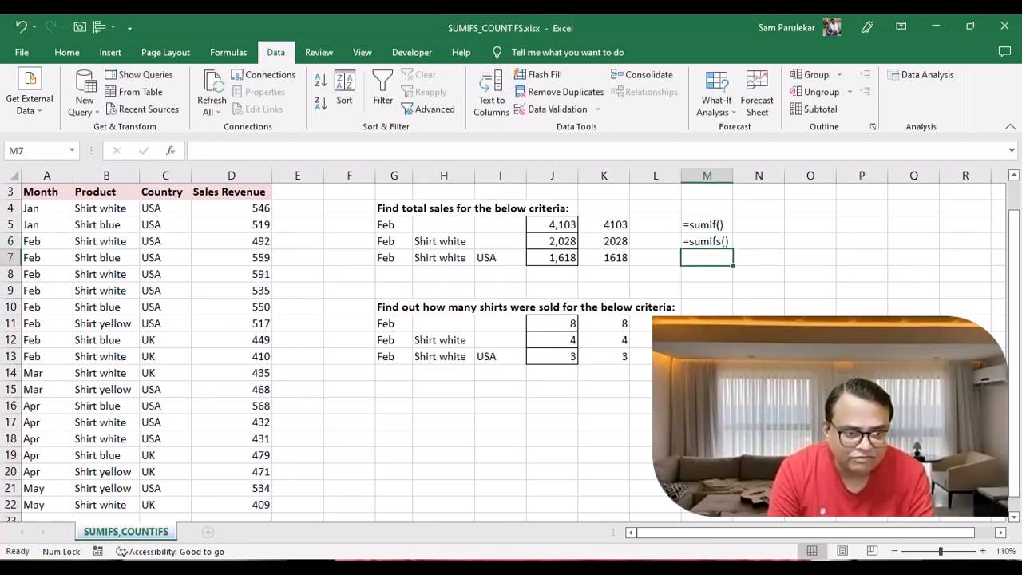
- Enter the function names countif() in cell M11 and countifs() in cell M12 as plain text
left_click(706, 319)
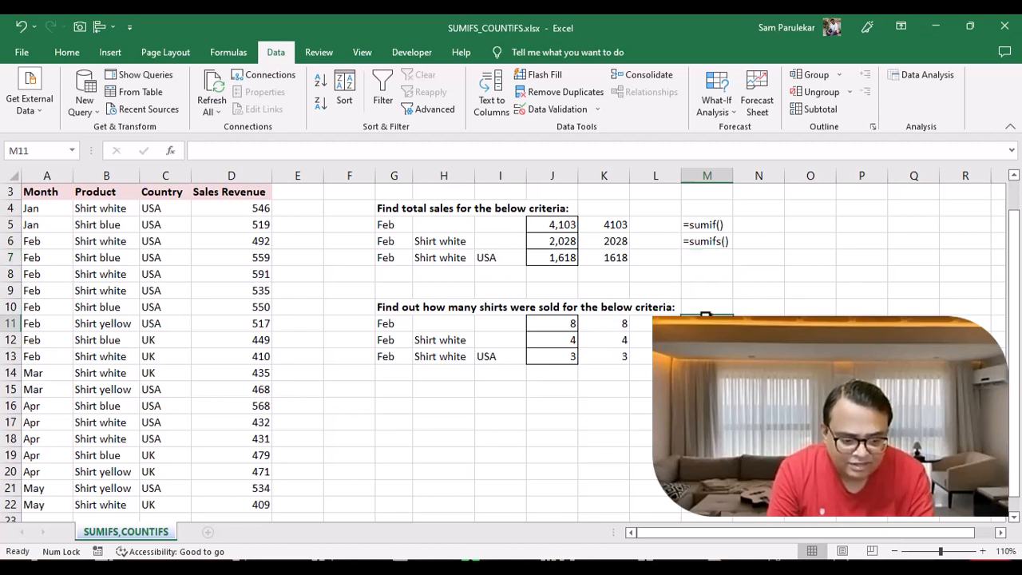
type("'count")
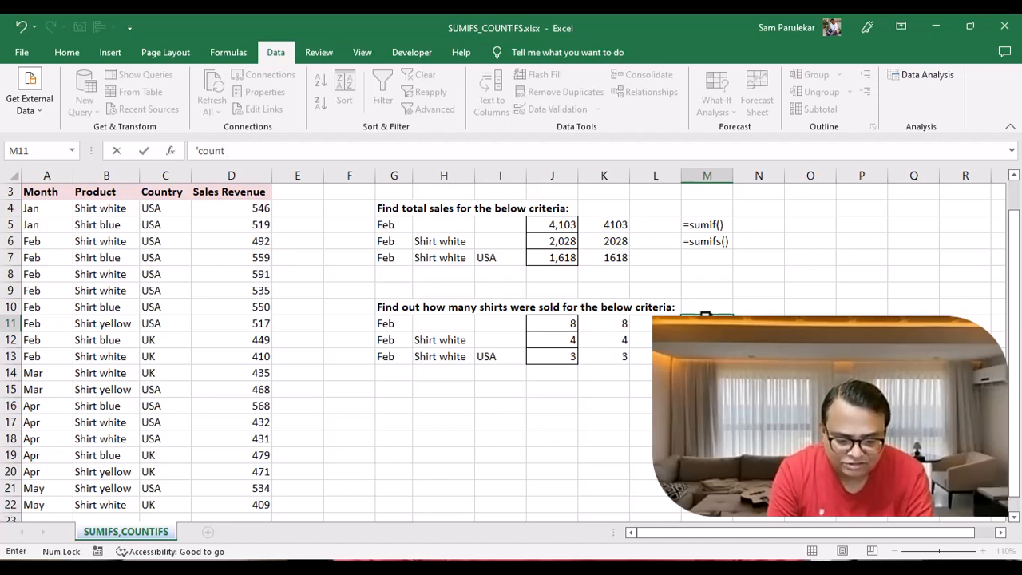
type("if()")
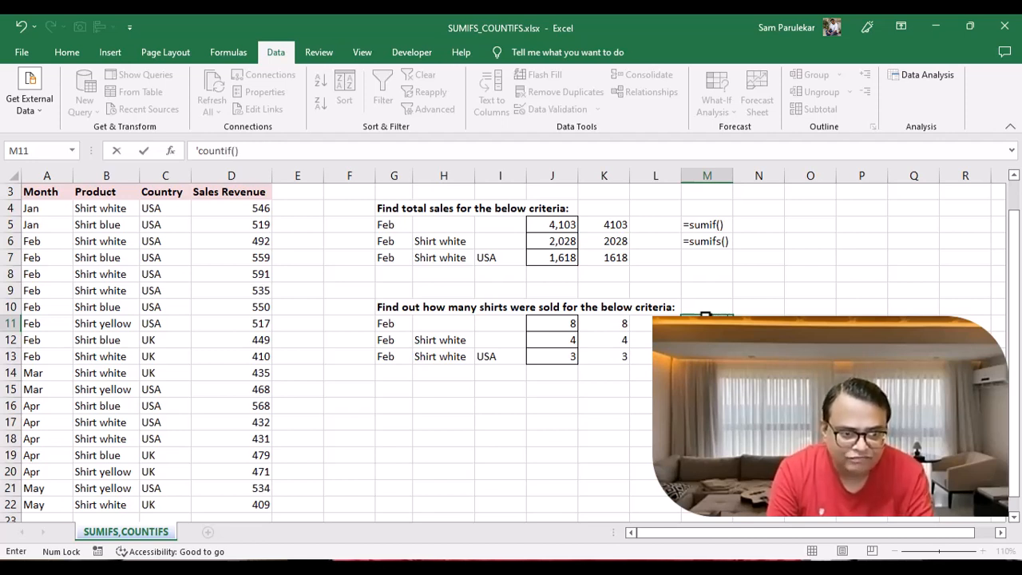
key("Return")
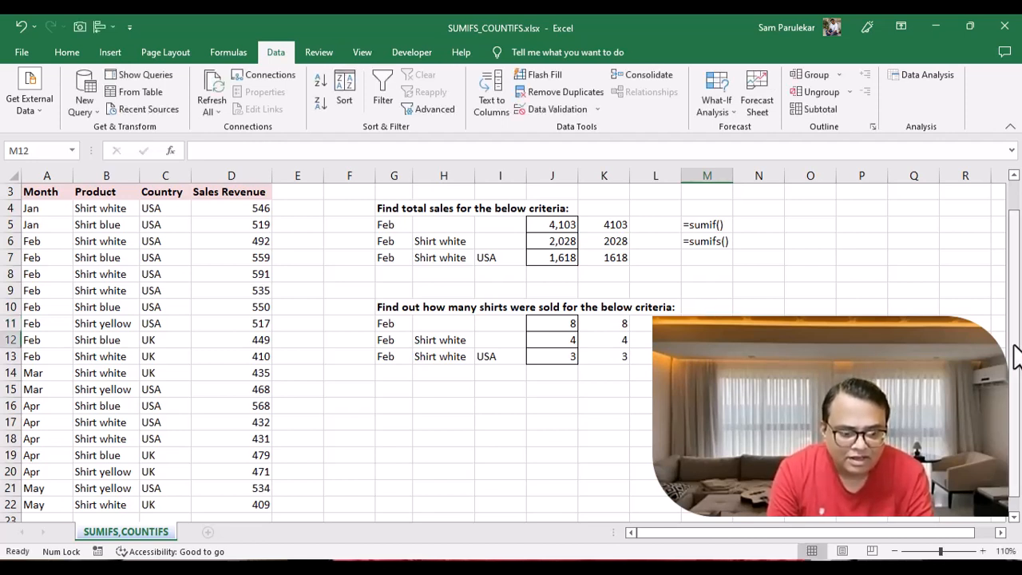
type("'co")
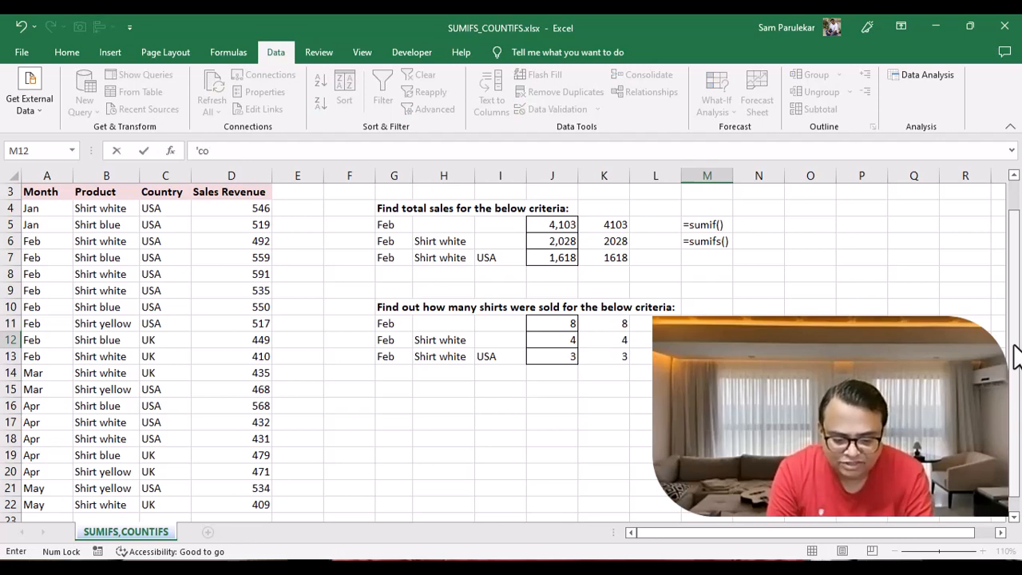
type("untifs(")
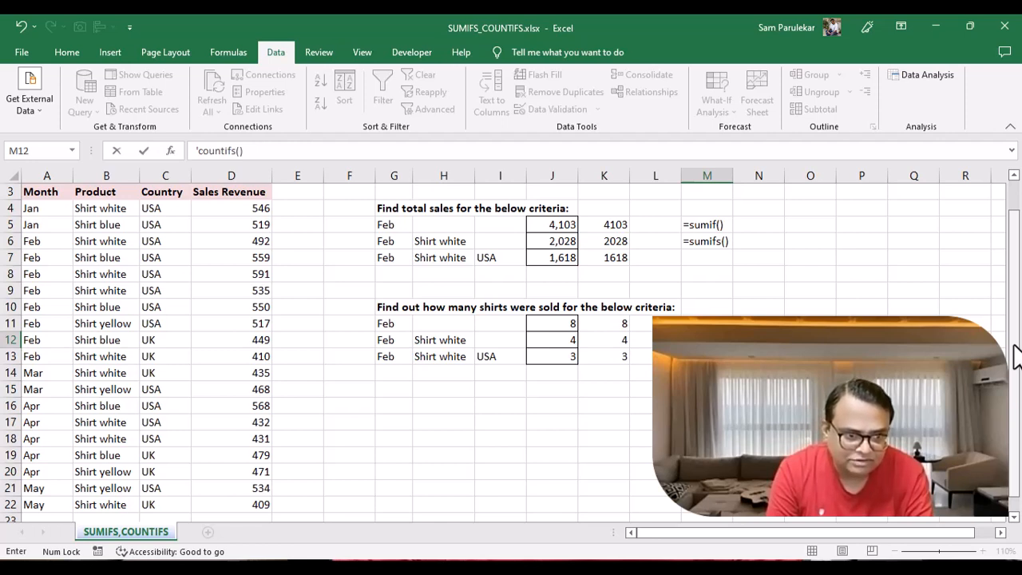
key("Return")
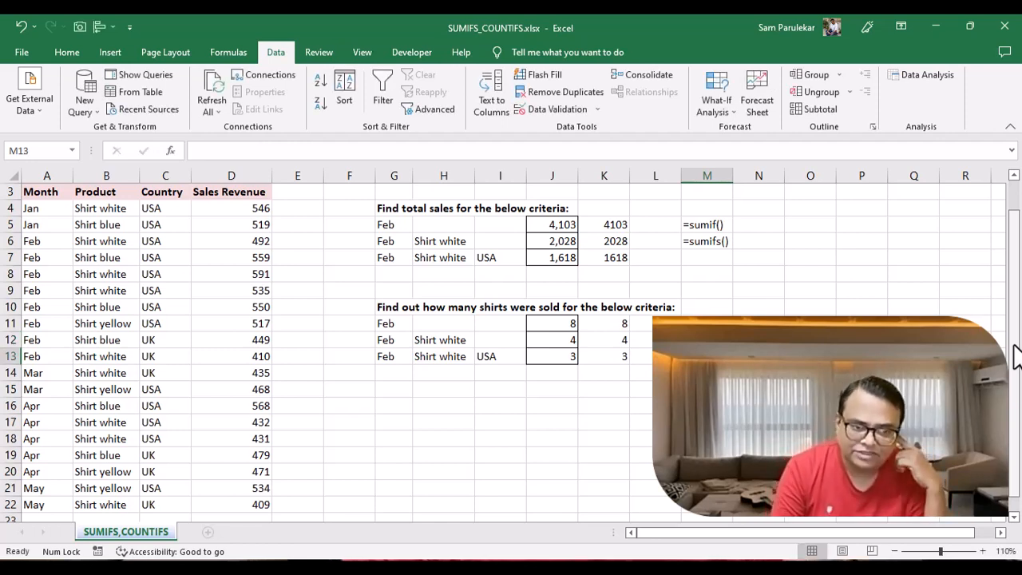